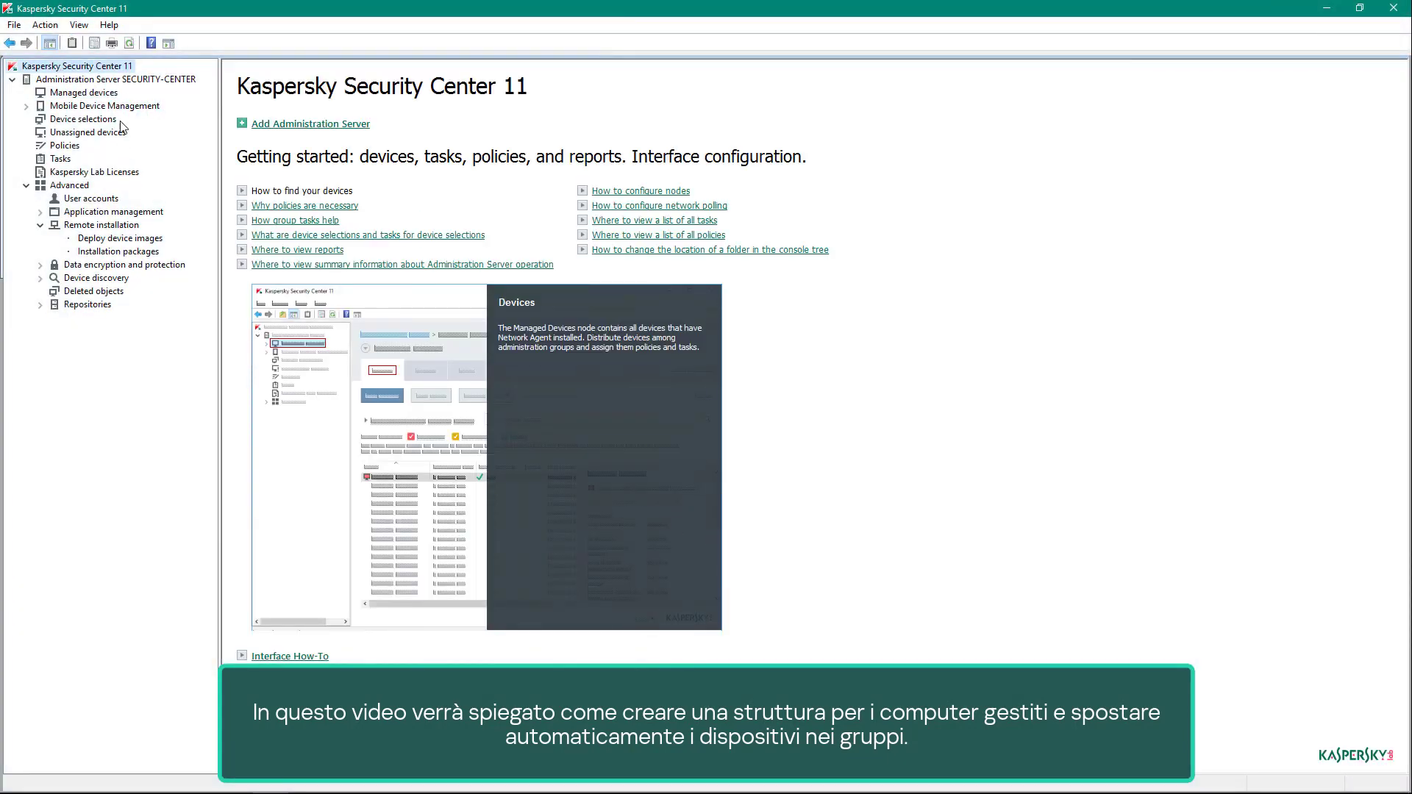
# - Create a group named Server under Managed devices of the SECURITY-CENTER Administration Server
pyautogui.click(116, 79)
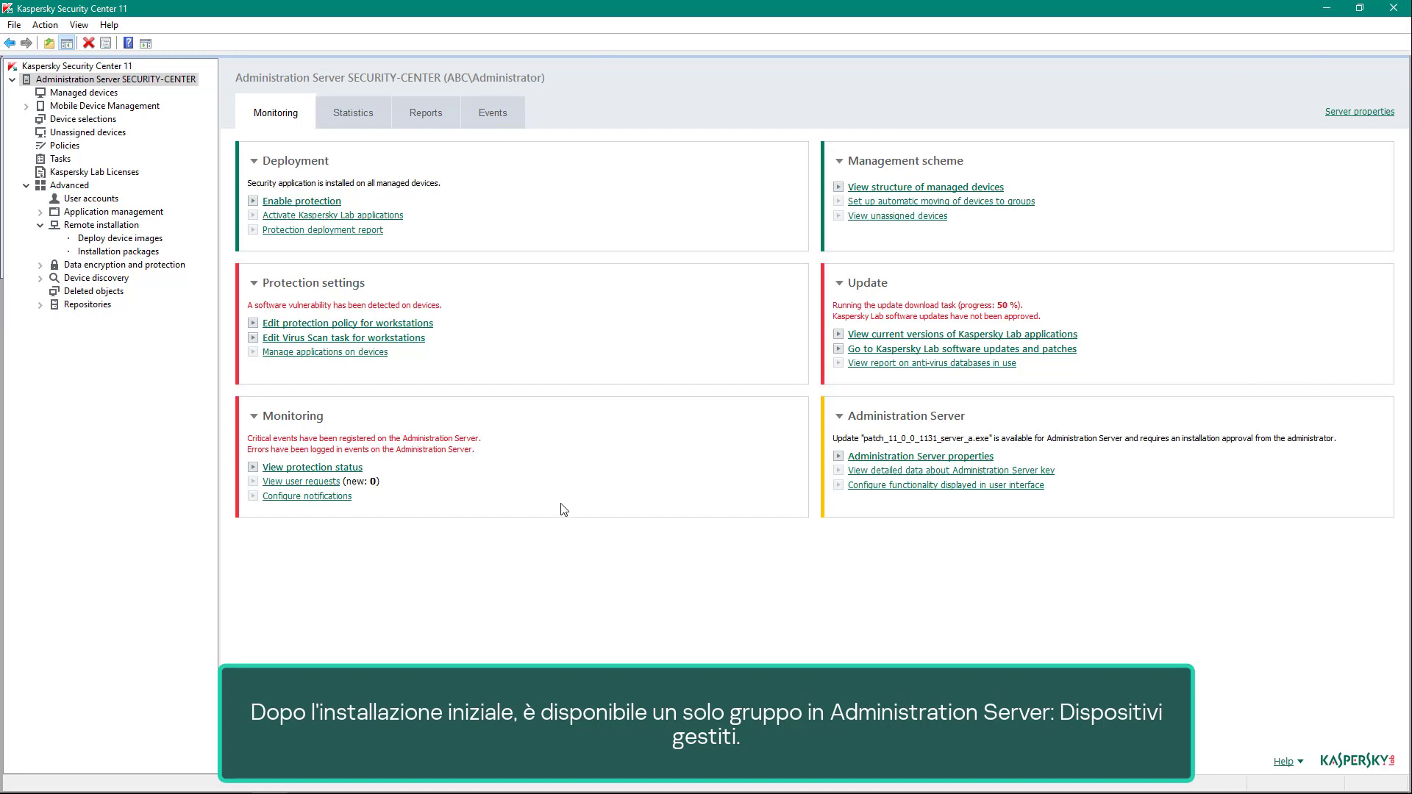
pyautogui.click(114, 94)
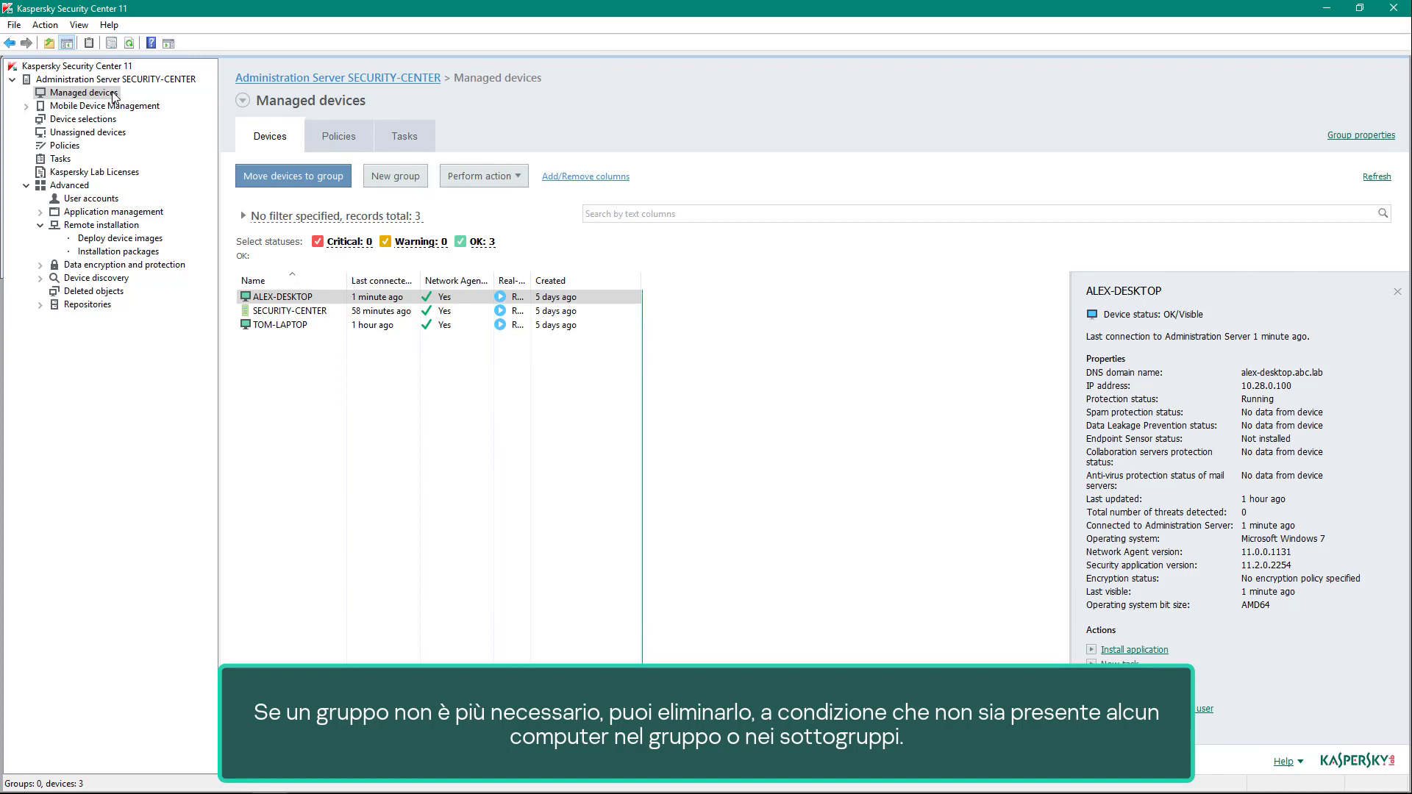
pyautogui.rightClick(114, 94)
pyautogui.moveTo(242, 184)
pyautogui.click(328, 193)
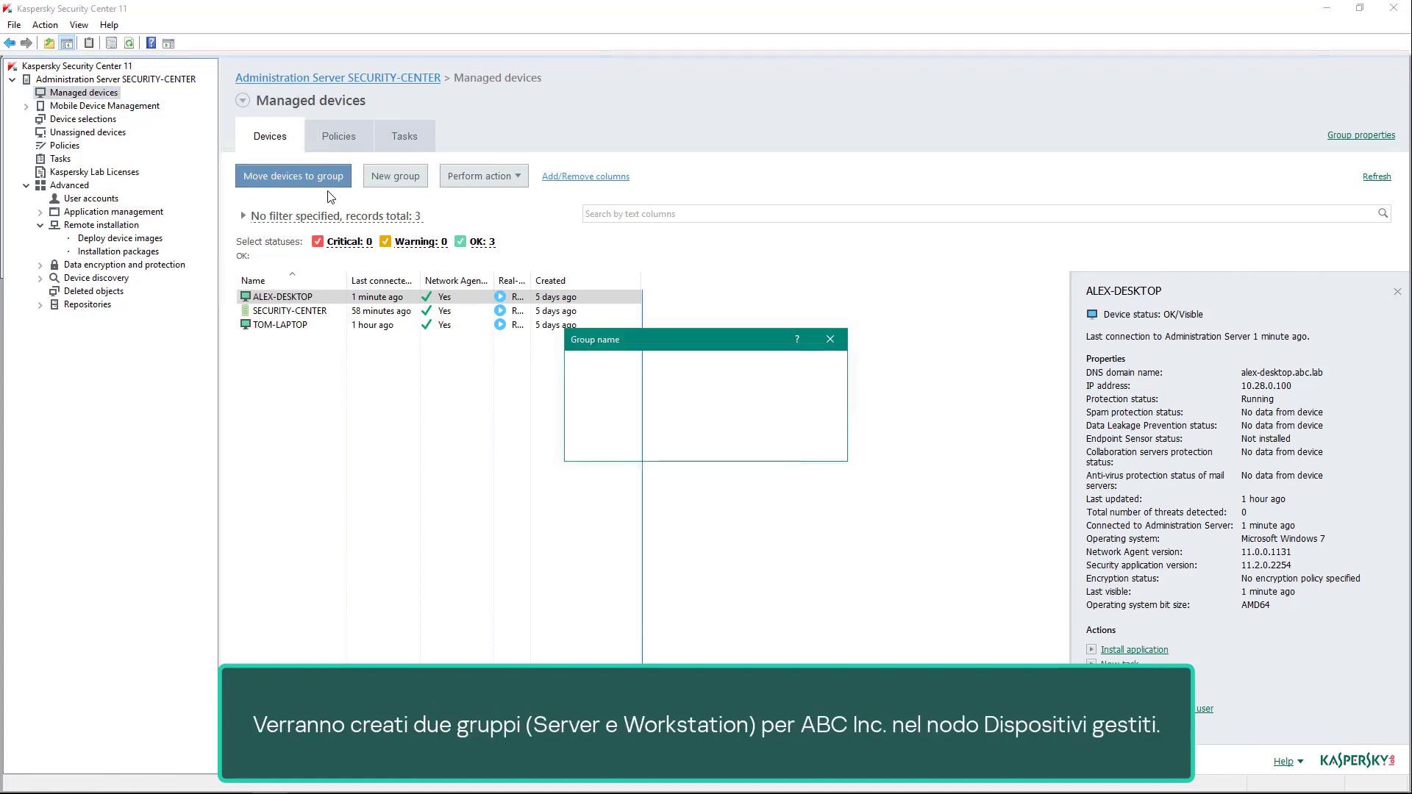
pyautogui.write('Server')
pyautogui.press('Return')
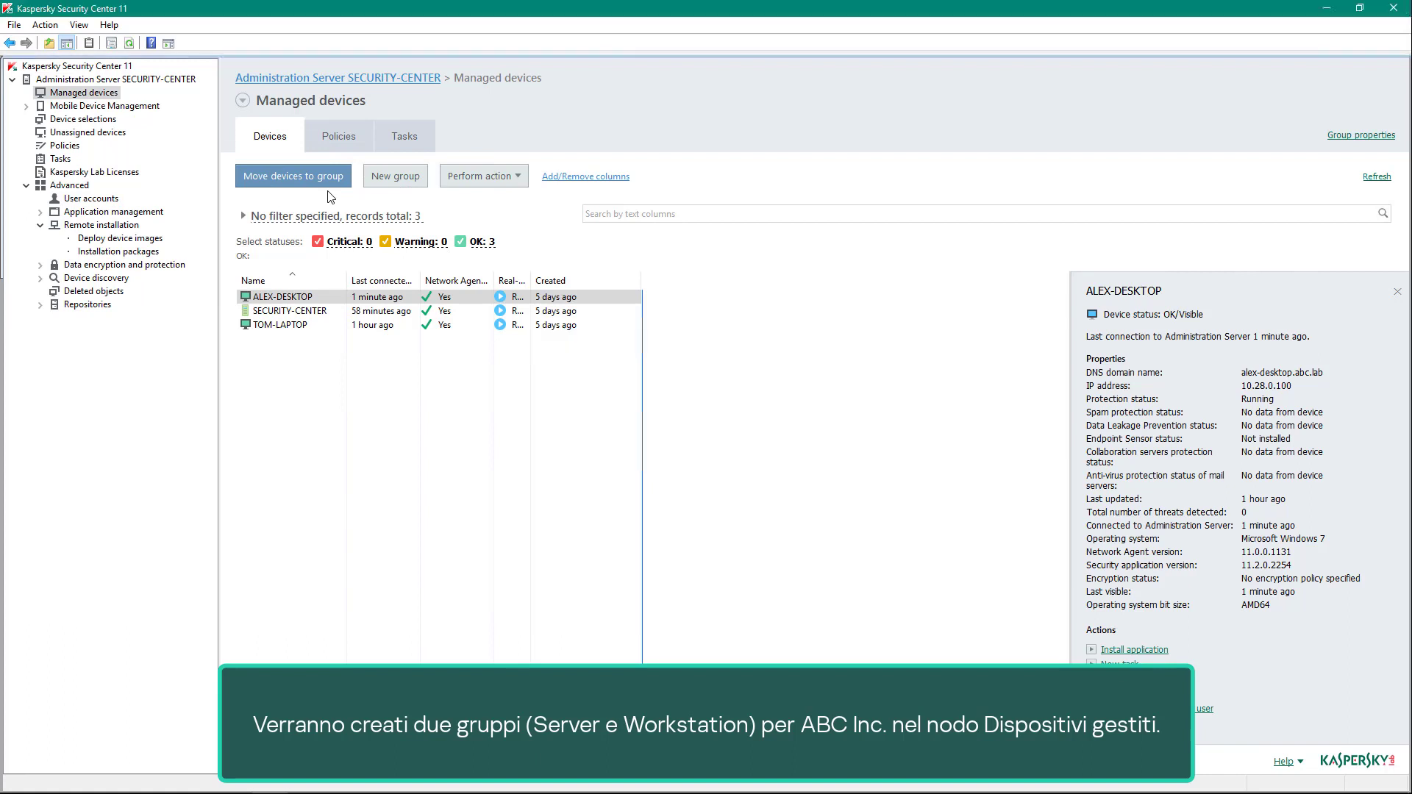
# - Create a second group named Workstation under Managed devices
pyautogui.rightClick(113, 94)
pyautogui.moveTo(244, 187)
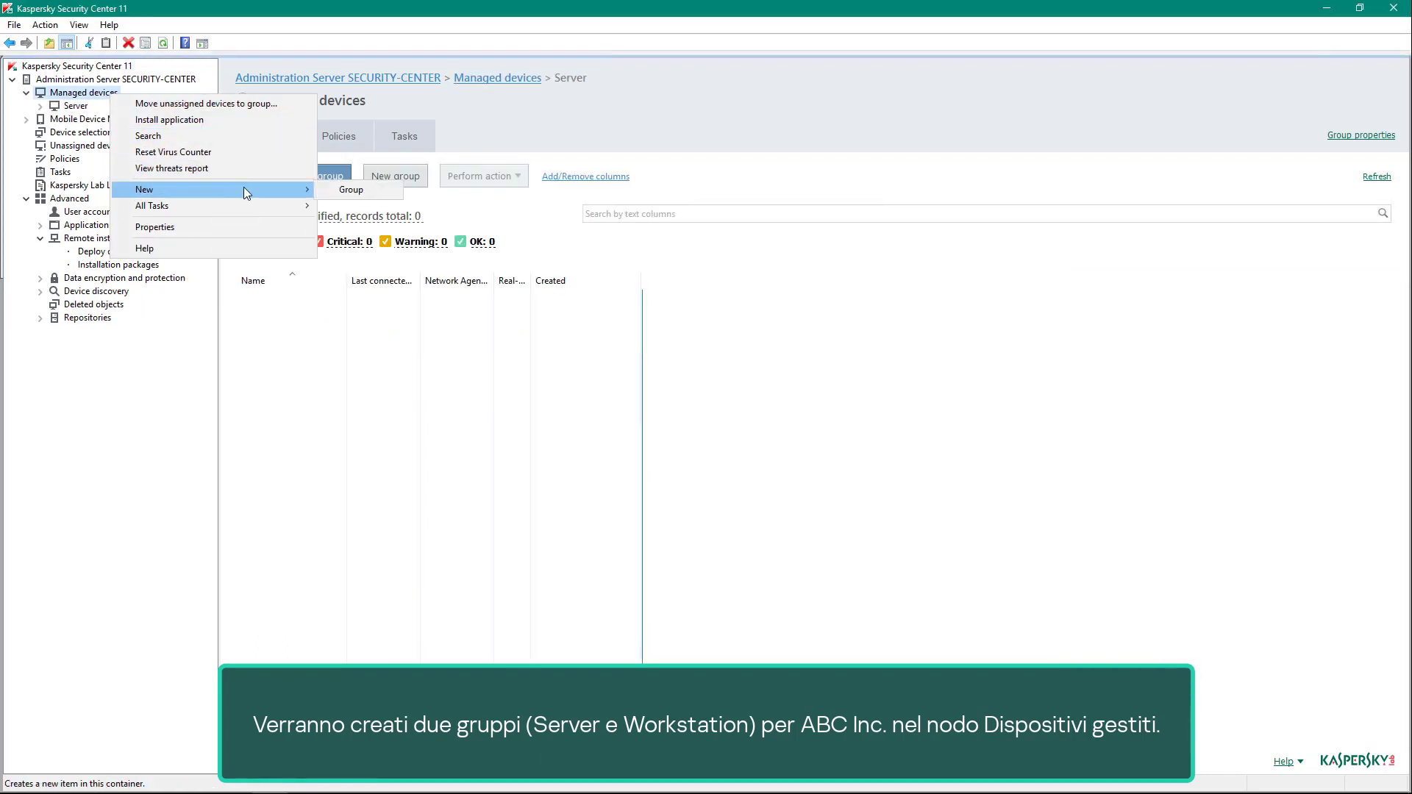
pyautogui.click(324, 190)
pyautogui.write('Work')
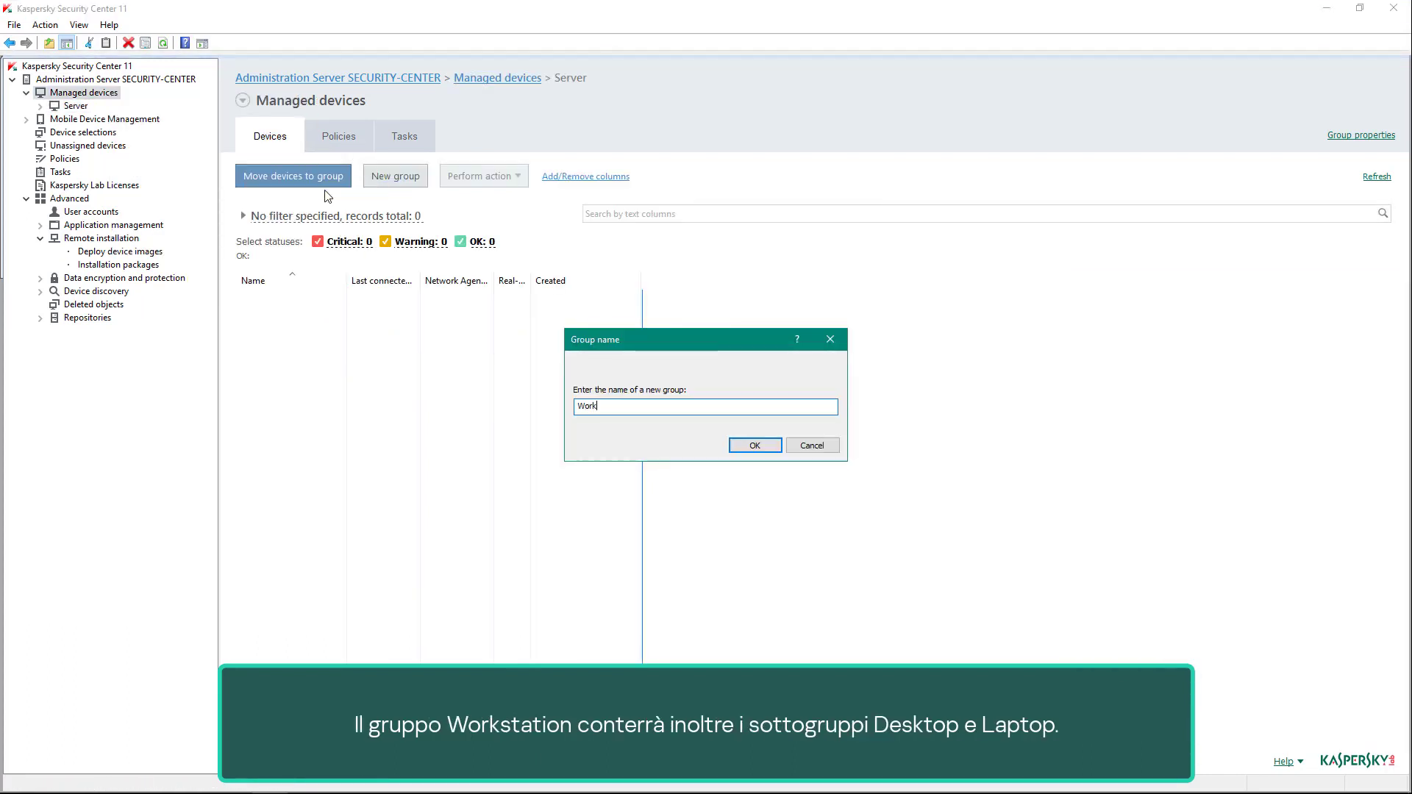
pyautogui.write('station')
pyautogui.press('Return')
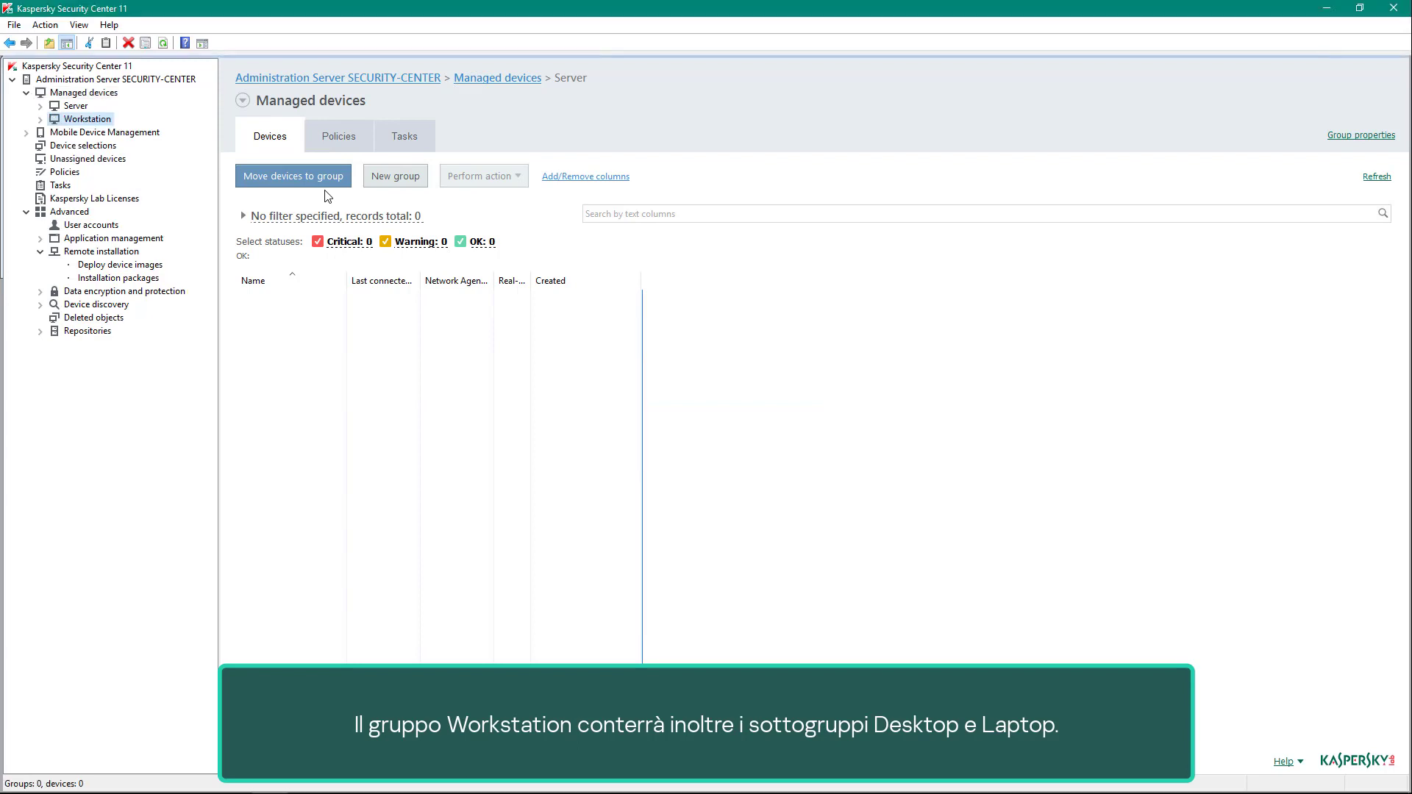
# - Create a subgroup named Desktops inside the Workstation group
pyautogui.rightClick(105, 120)
pyautogui.moveTo(257, 221)
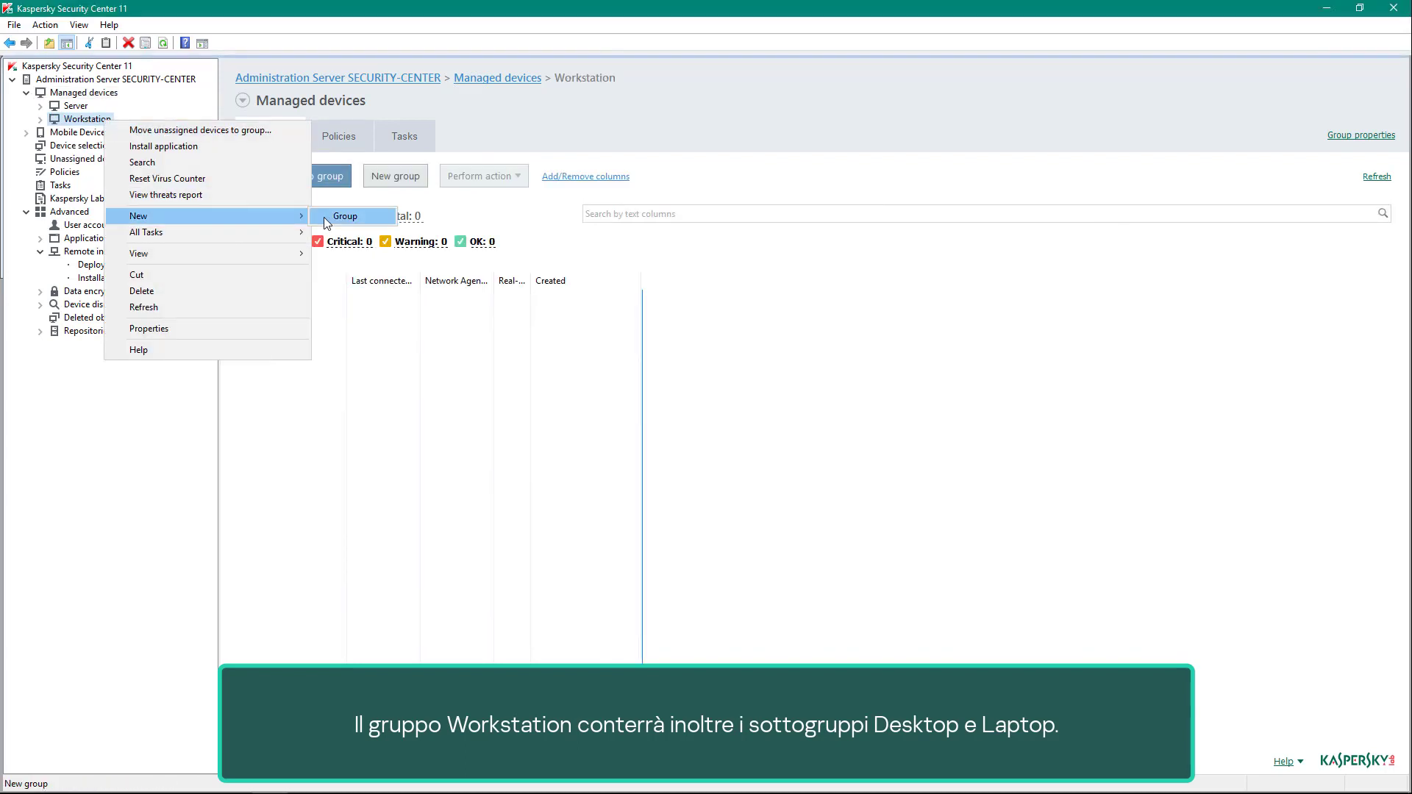
pyautogui.click(327, 218)
pyautogui.write('Desktops')
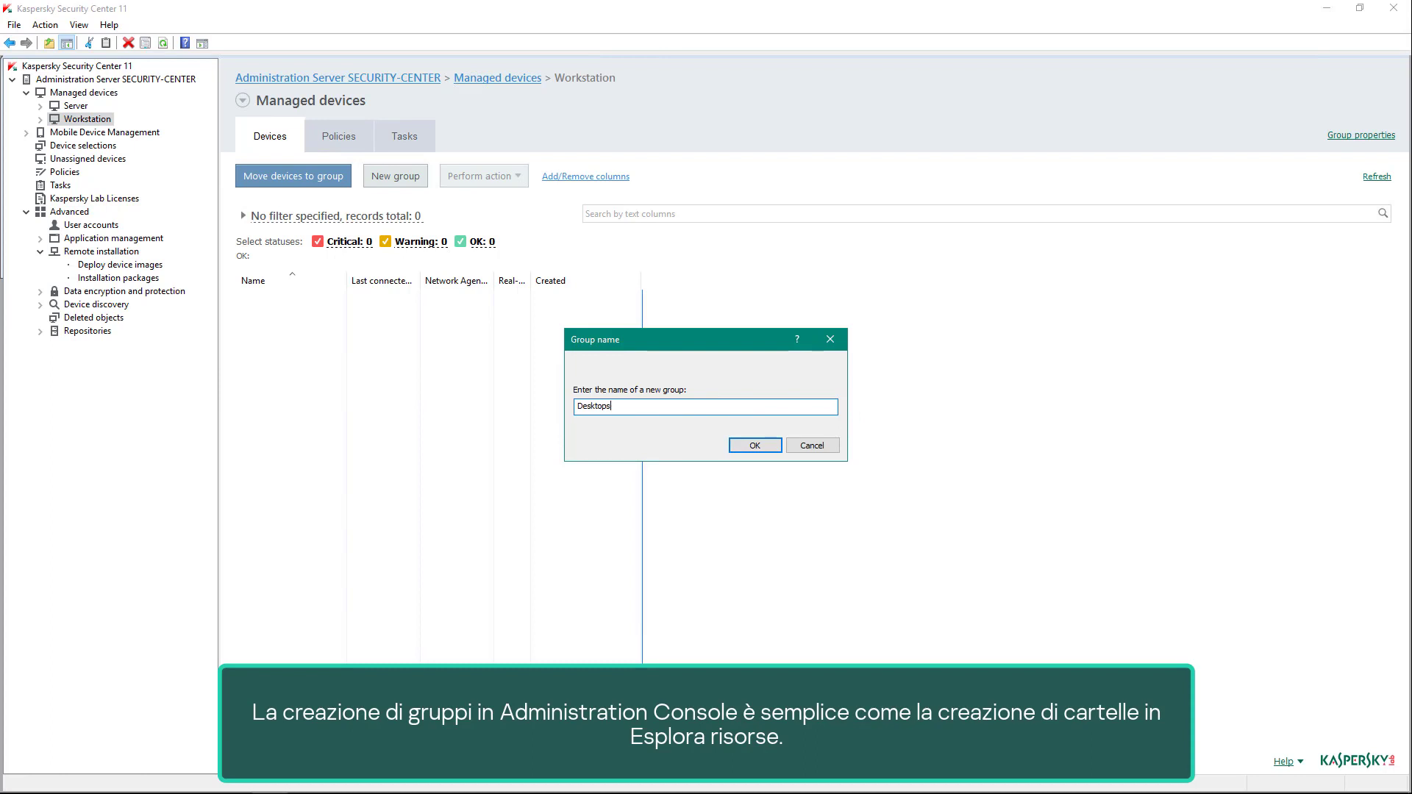
pyautogui.press('Return')
# - Create a subgroup named Laptops inside the Workstation group
pyautogui.rightClick(100, 120)
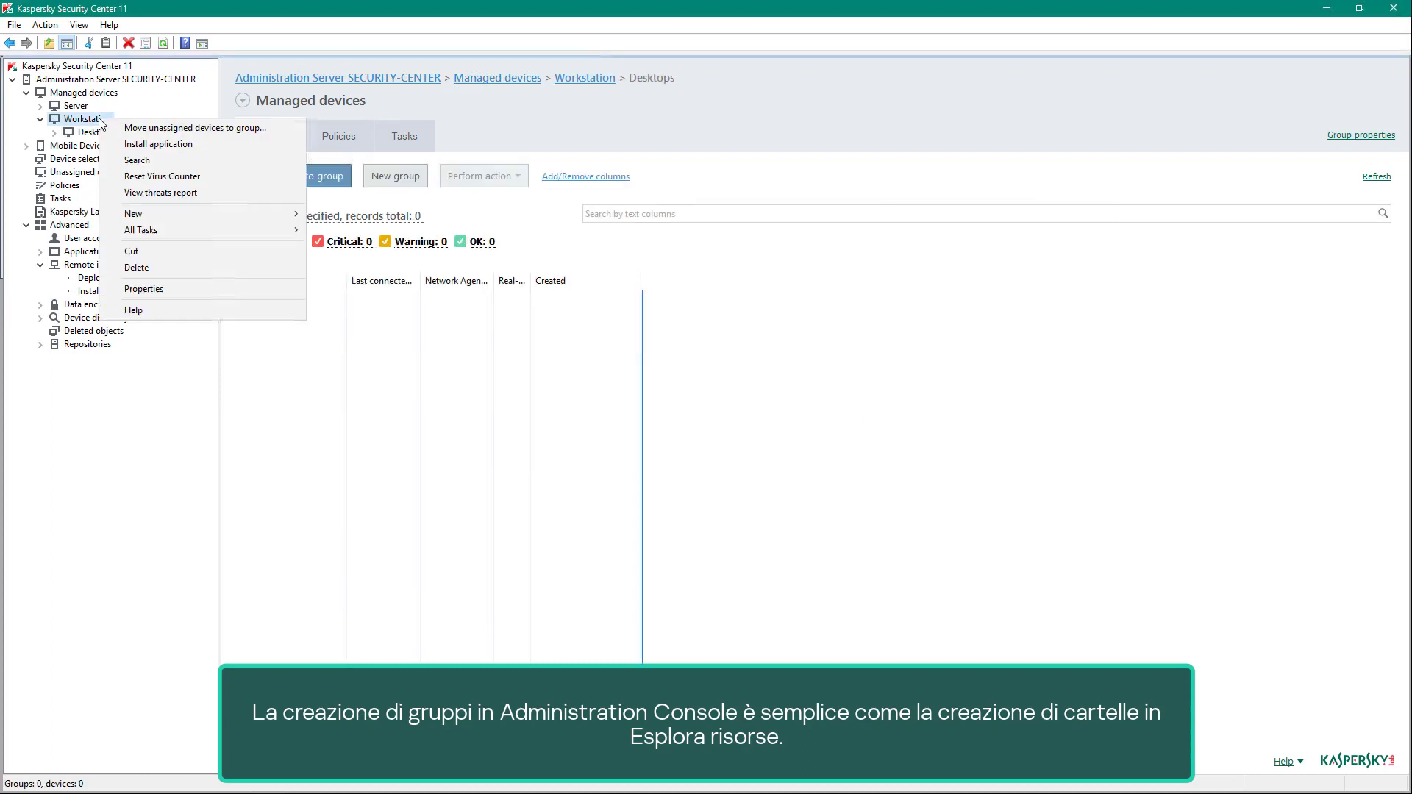
pyautogui.moveTo(221, 214)
pyautogui.click(319, 218)
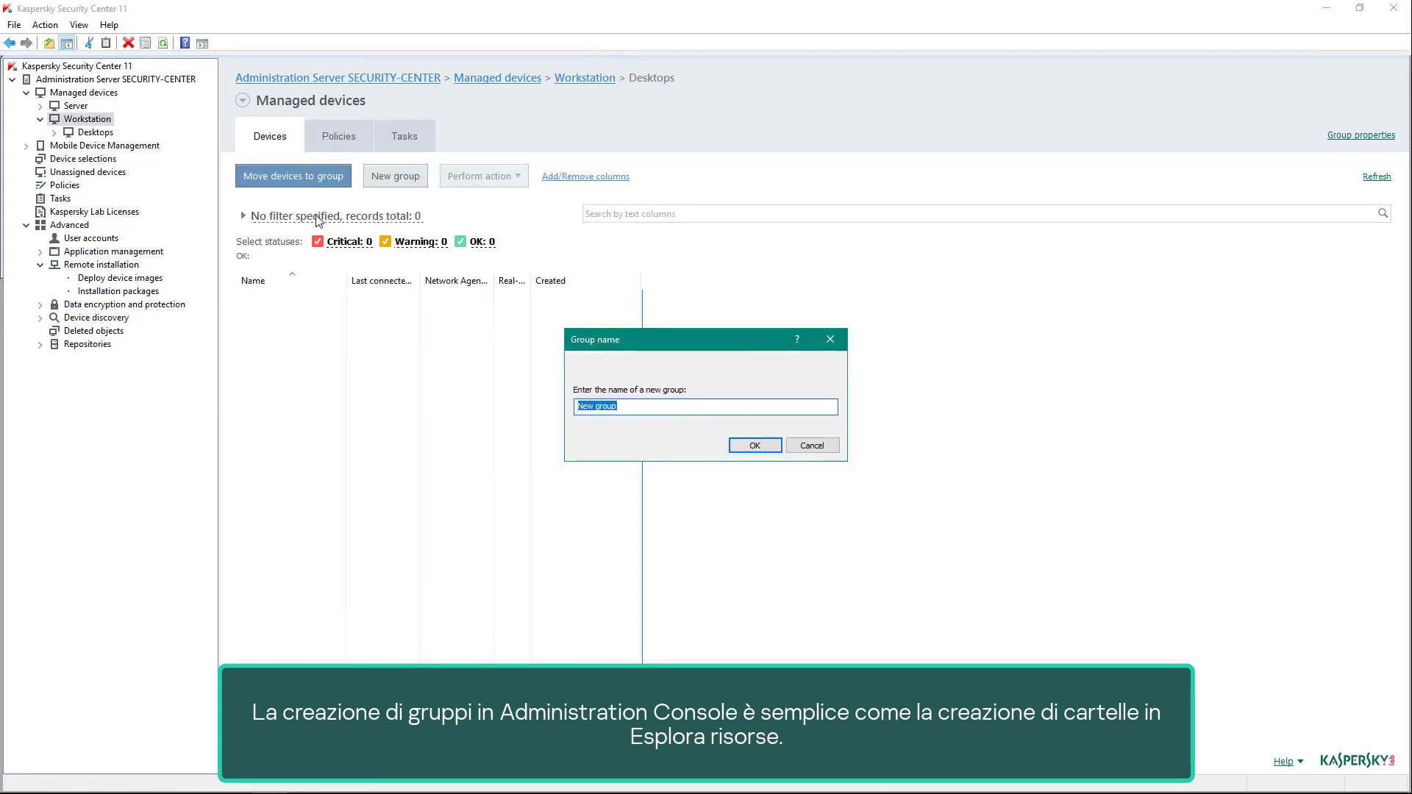
pyautogui.write('Laptops')
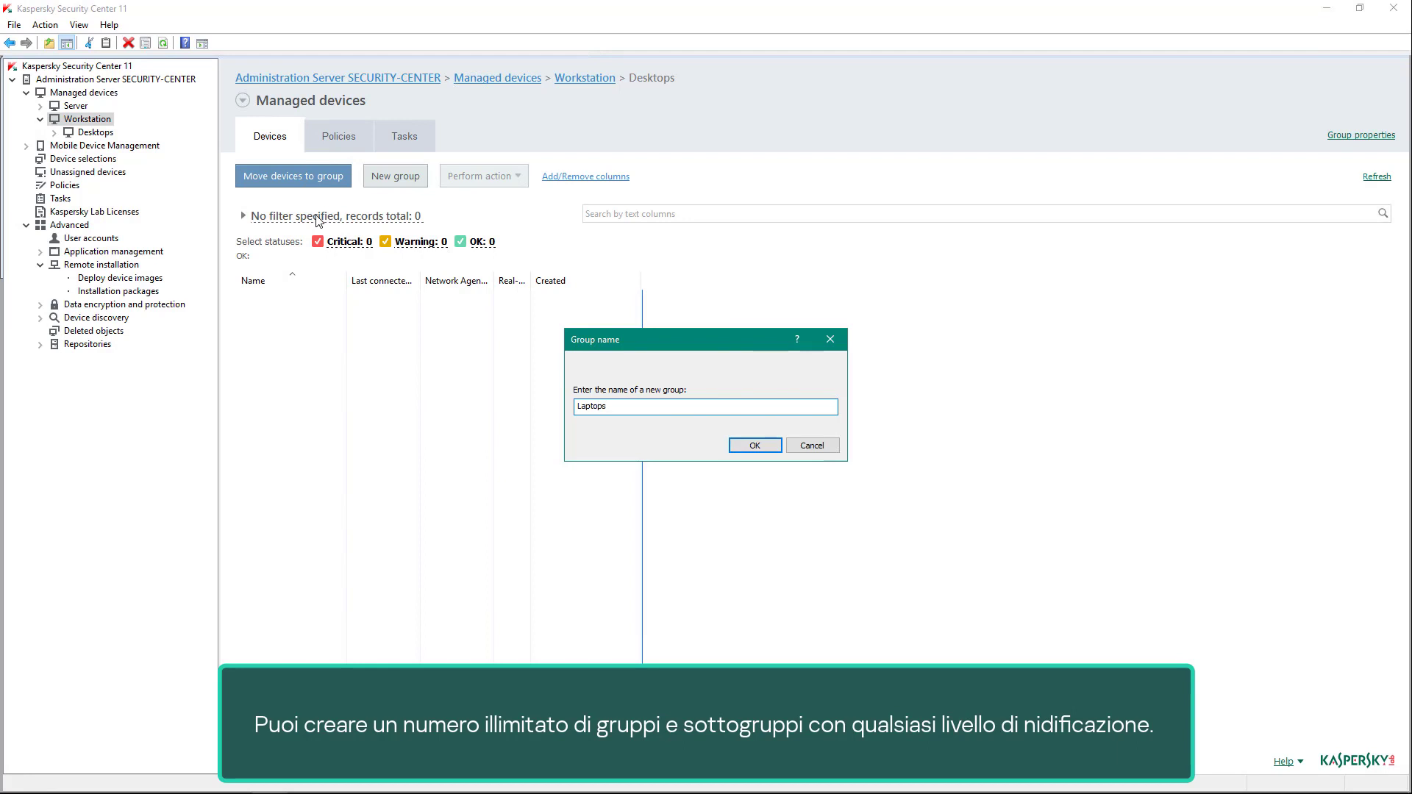
pyautogui.press('Return')
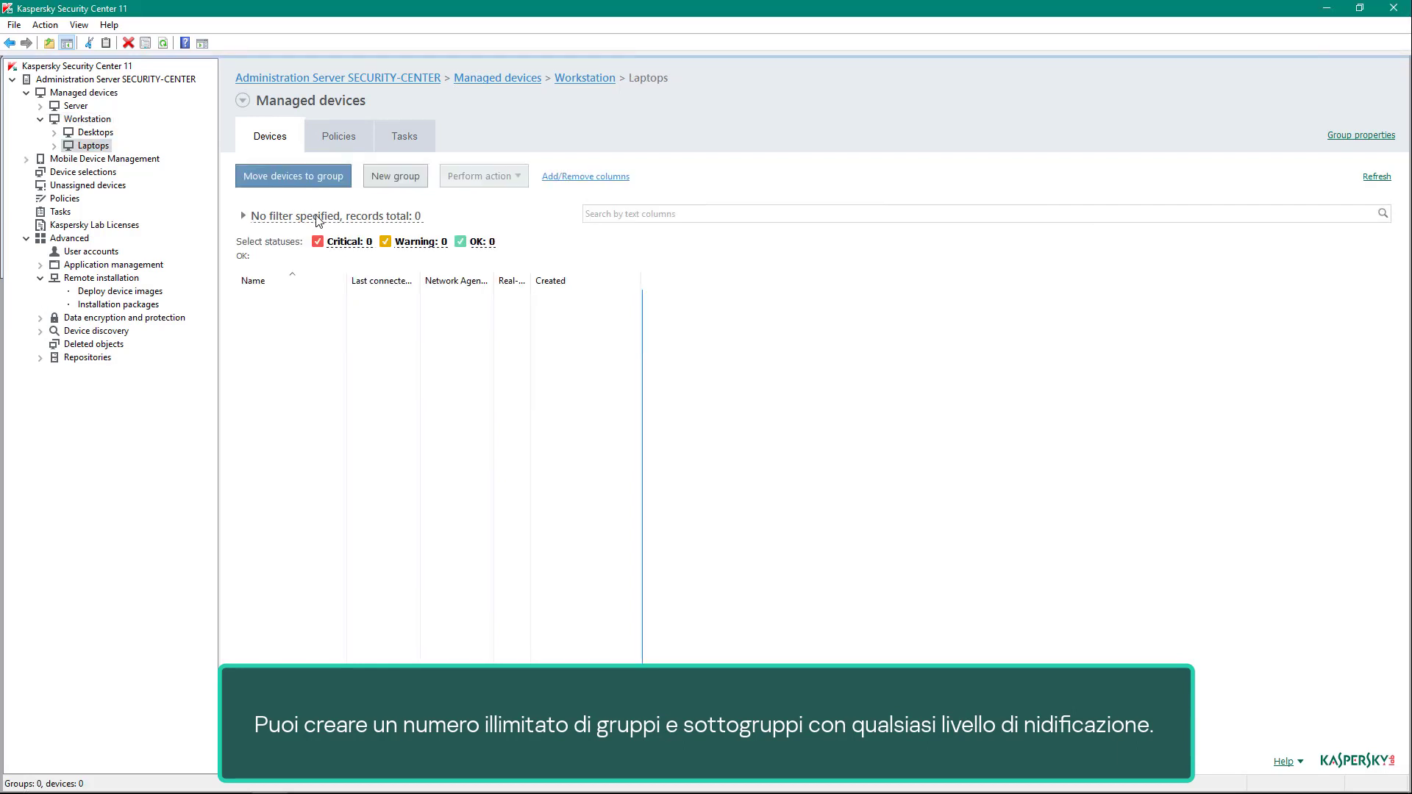
# - Add a device moving rule for unassigned devices named Server, with Managed devices\Server as its target group
pyautogui.click(119, 191)
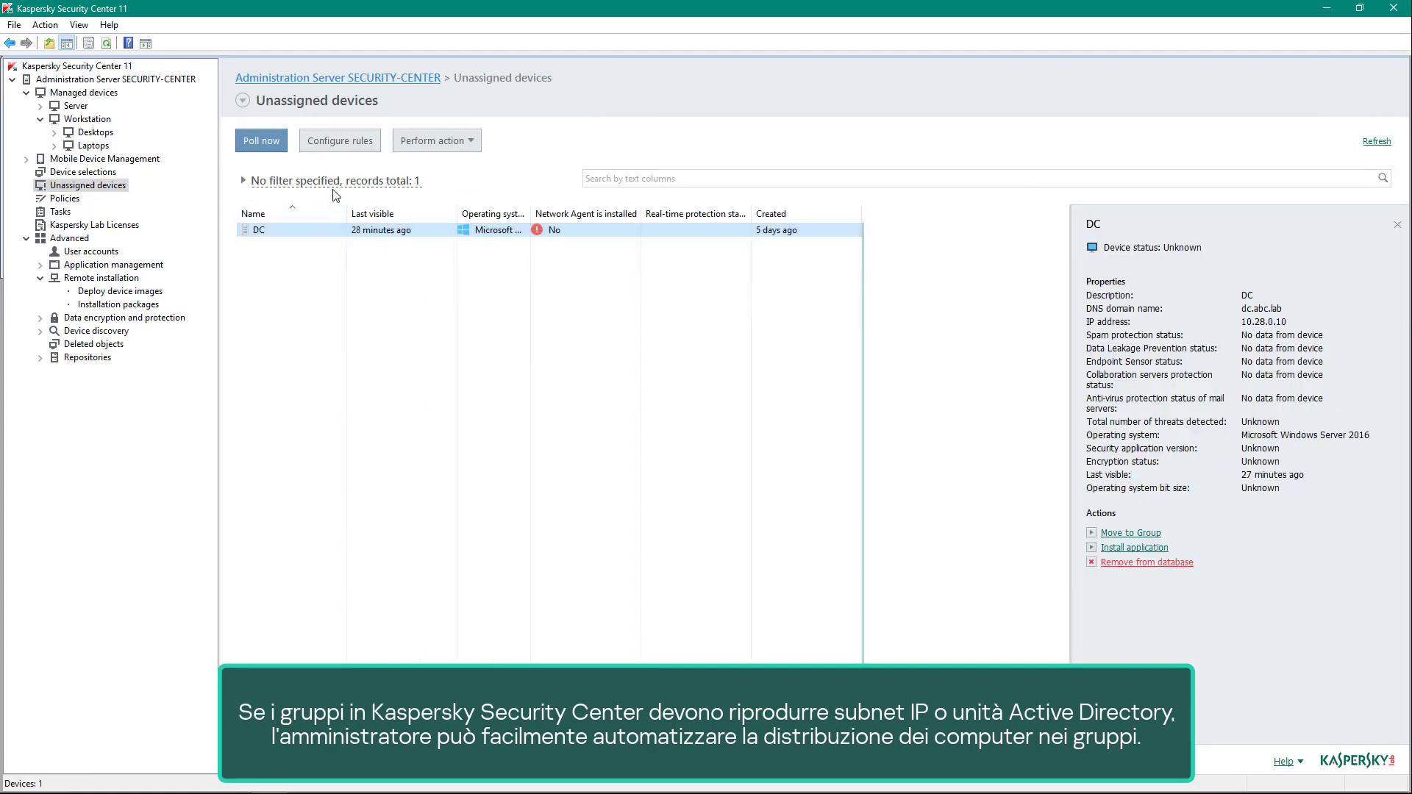
pyautogui.click(330, 144)
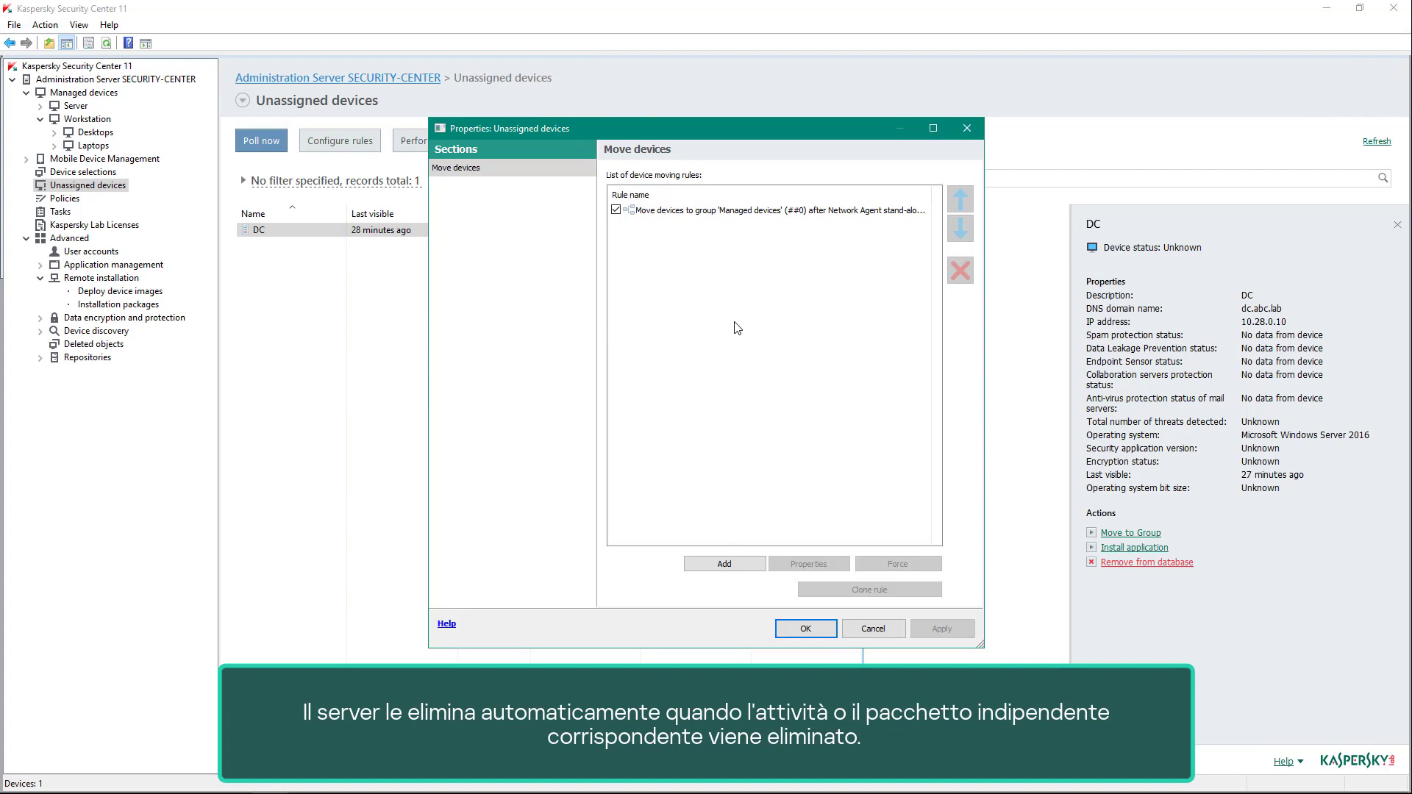
pyautogui.click(739, 569)
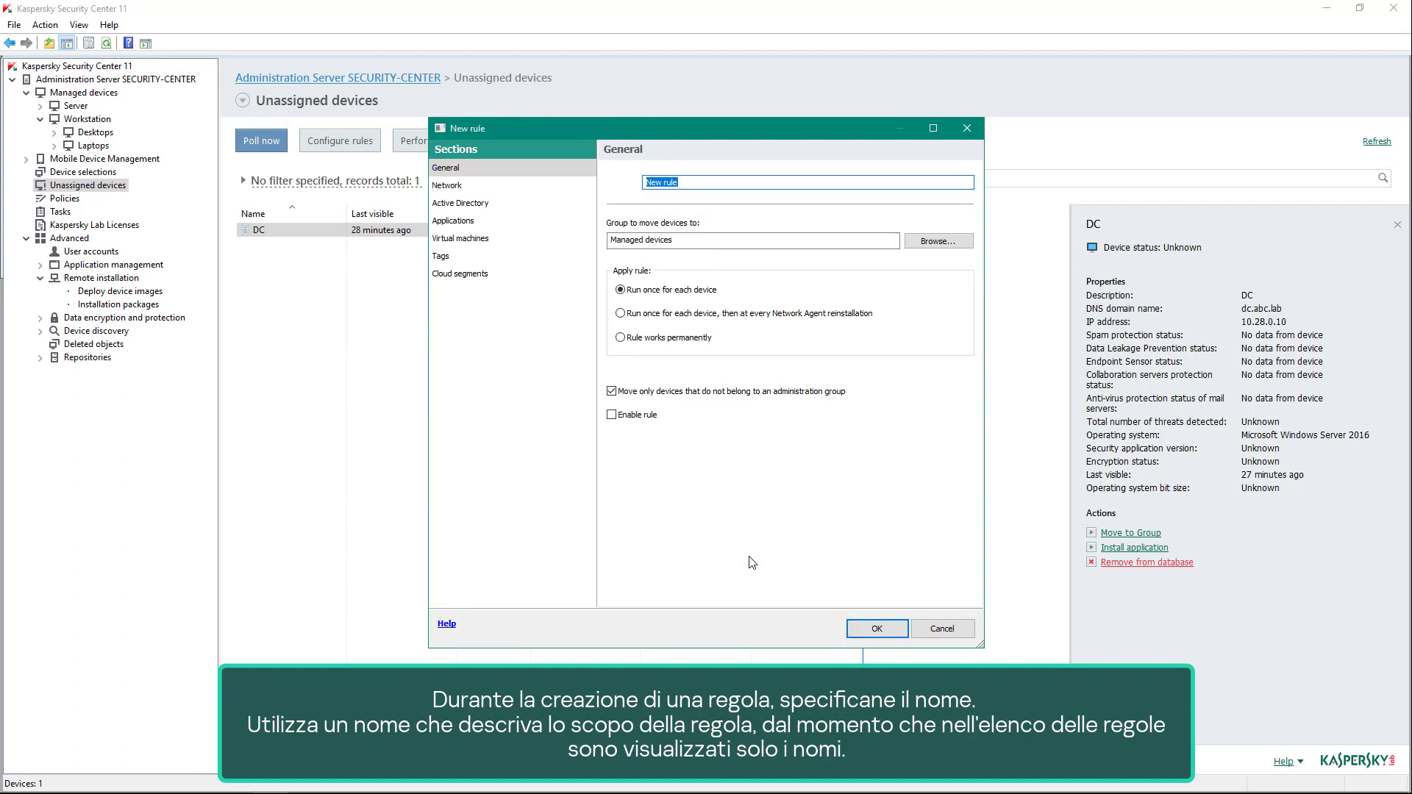
pyautogui.write('Serve')
pyautogui.press('BackSpace')
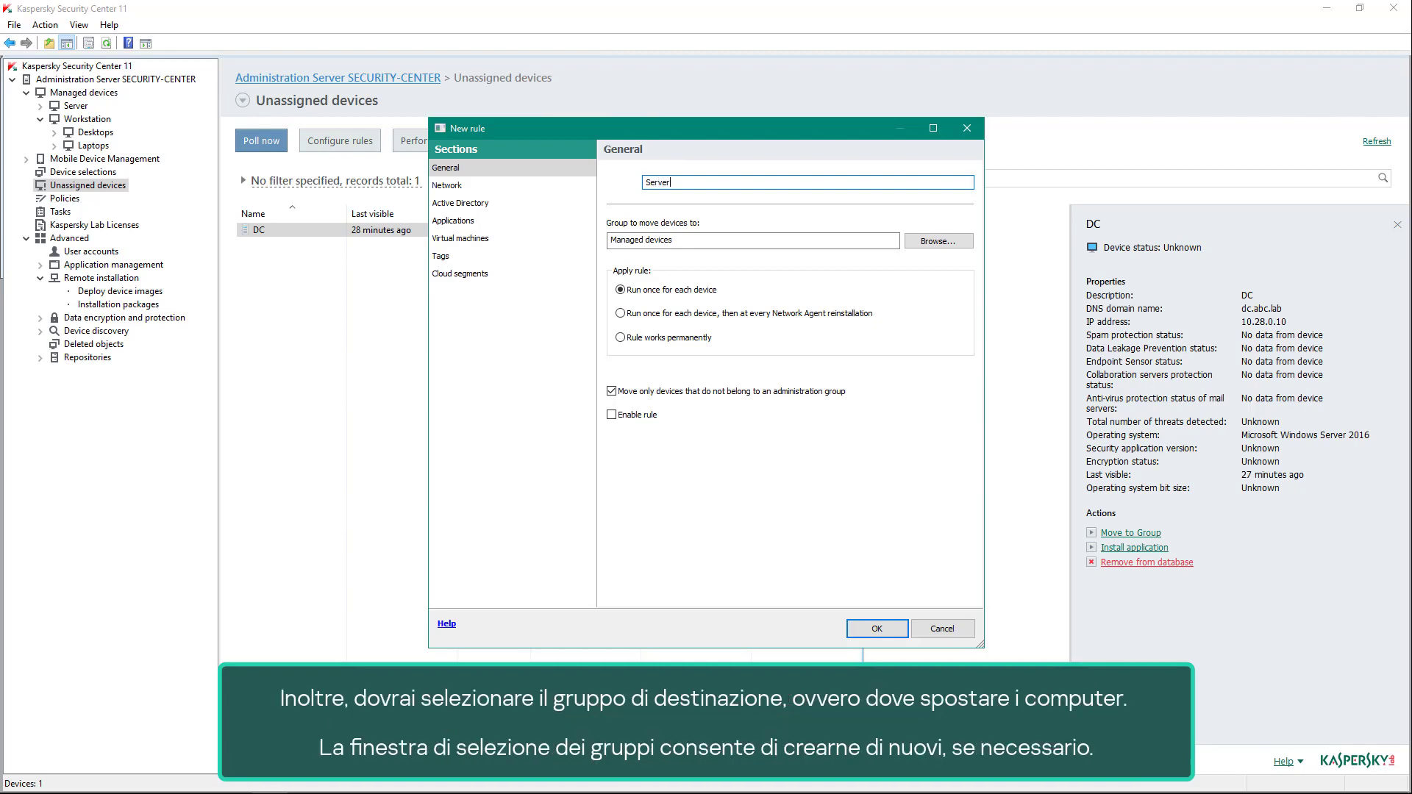
pyautogui.click(934, 248)
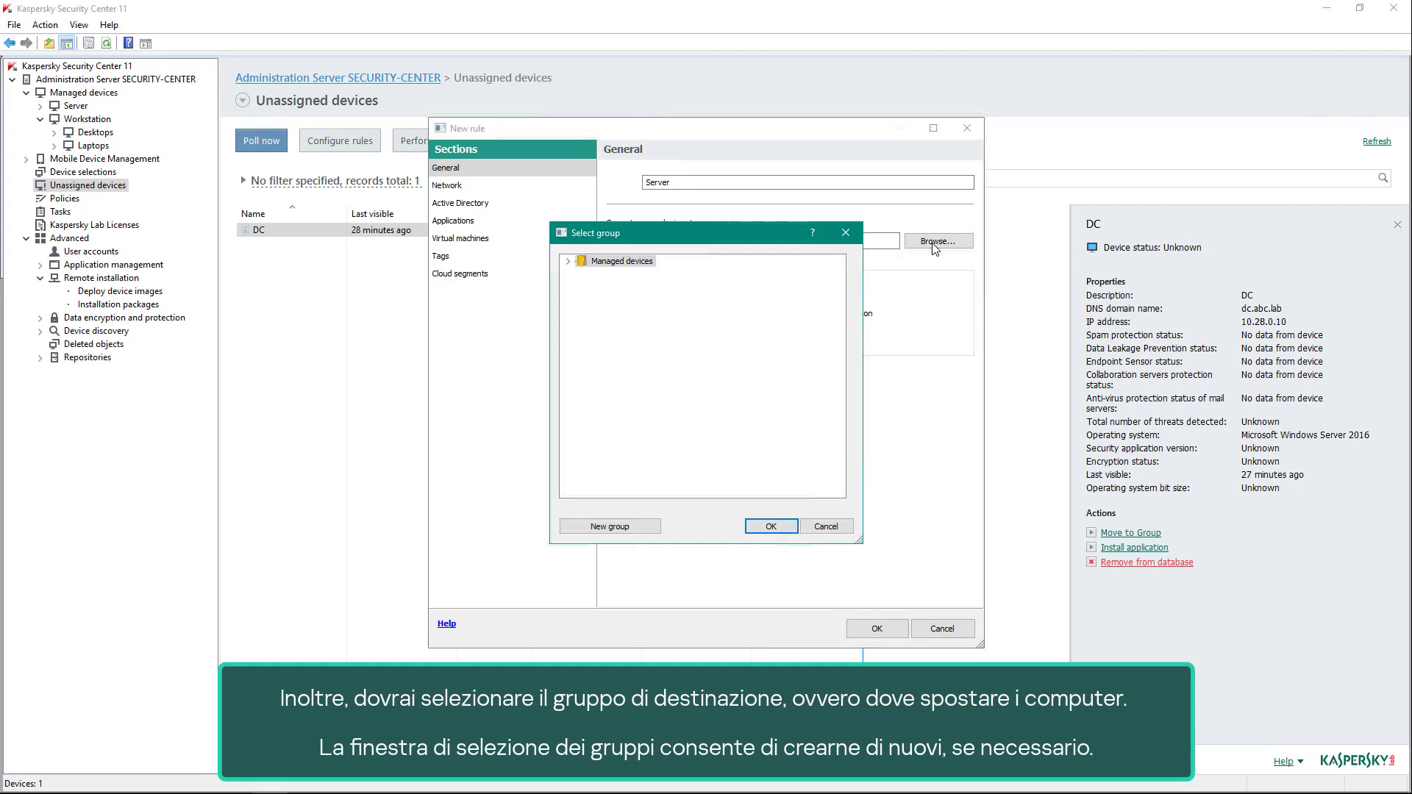
pyautogui.click(570, 262)
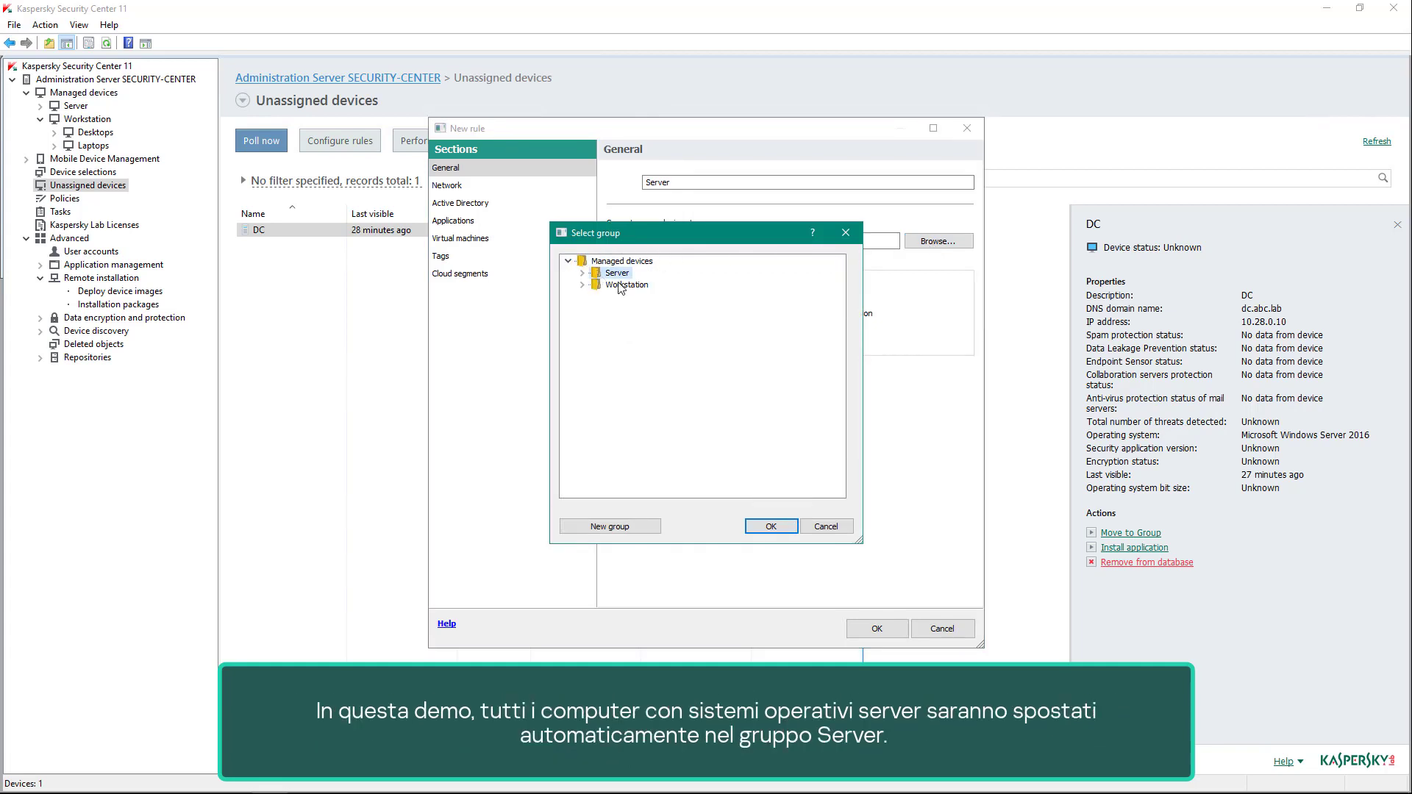
pyautogui.click(761, 530)
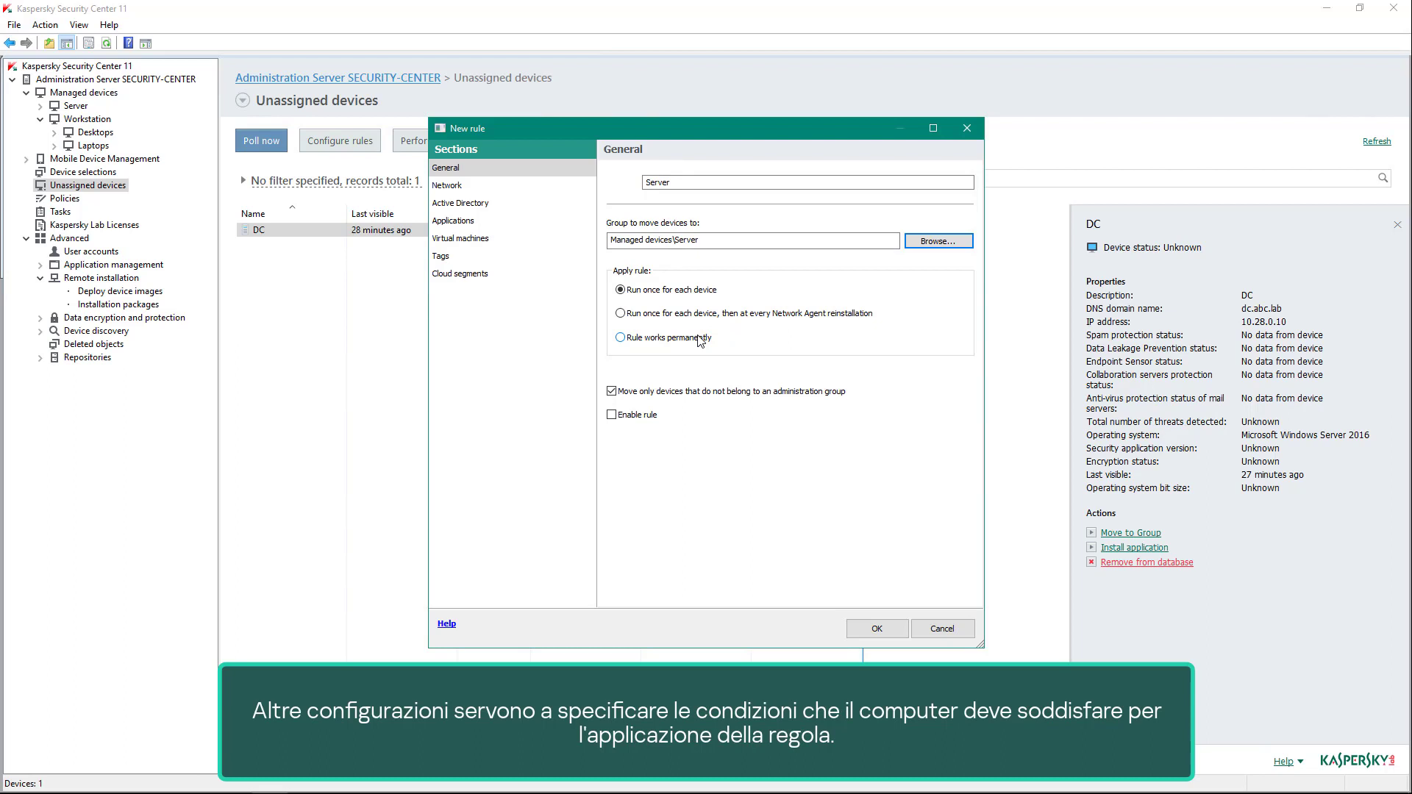
# - Set the Server rule to work permanently, let it also move devices already in an administration group, and enable it
pyautogui.click(699, 339)
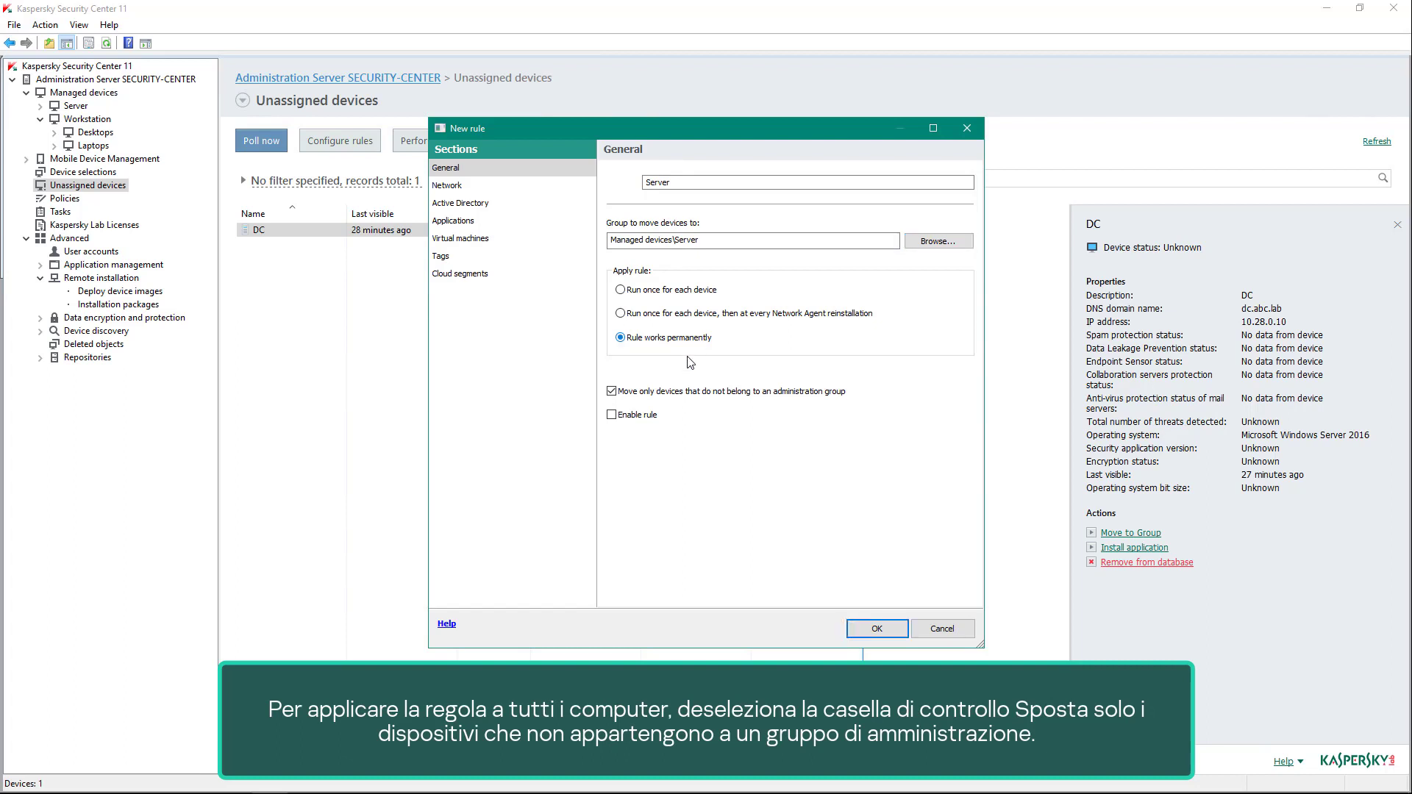
pyautogui.click(659, 393)
pyautogui.click(503, 212)
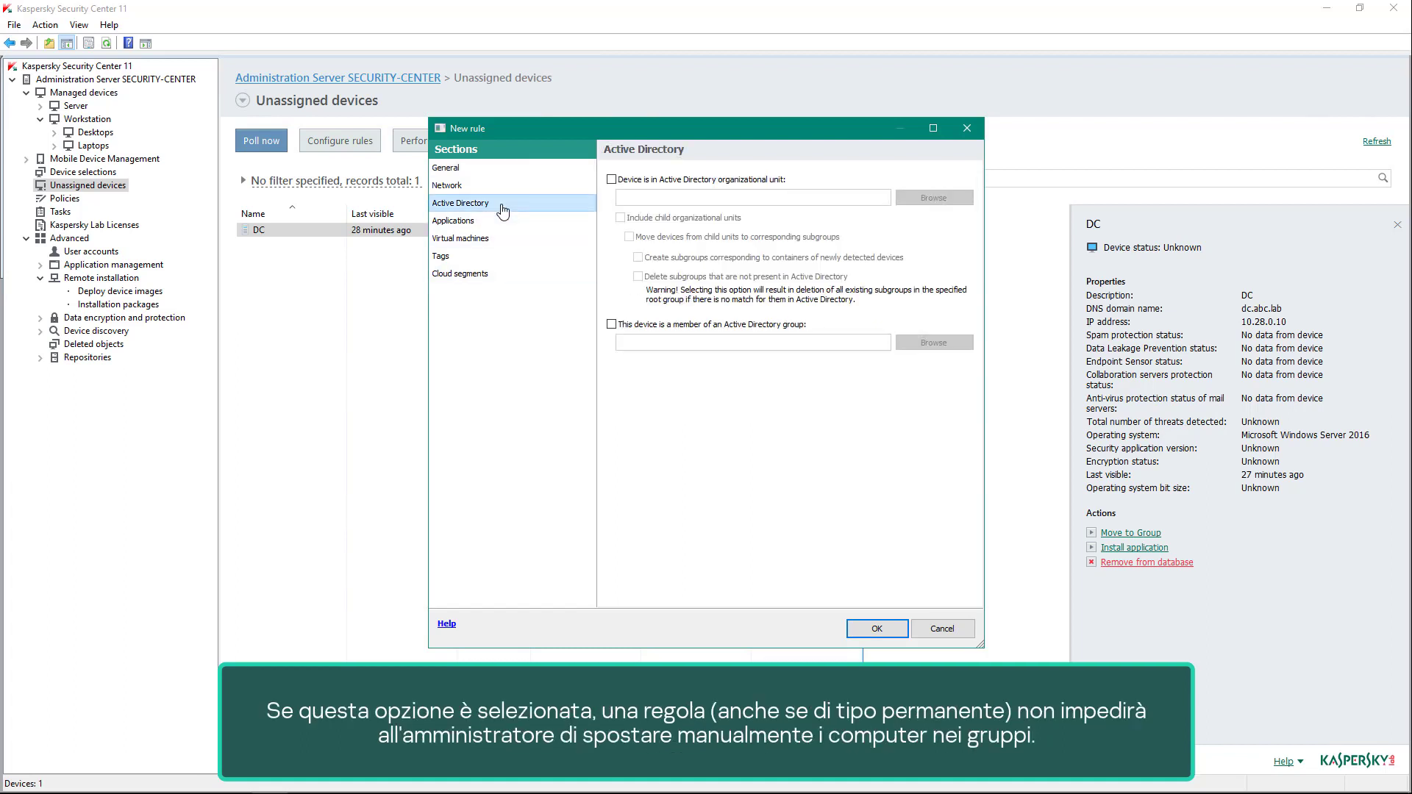
# - Add the application condition that Network Agent is installed to the Server rule
pyautogui.click(499, 227)
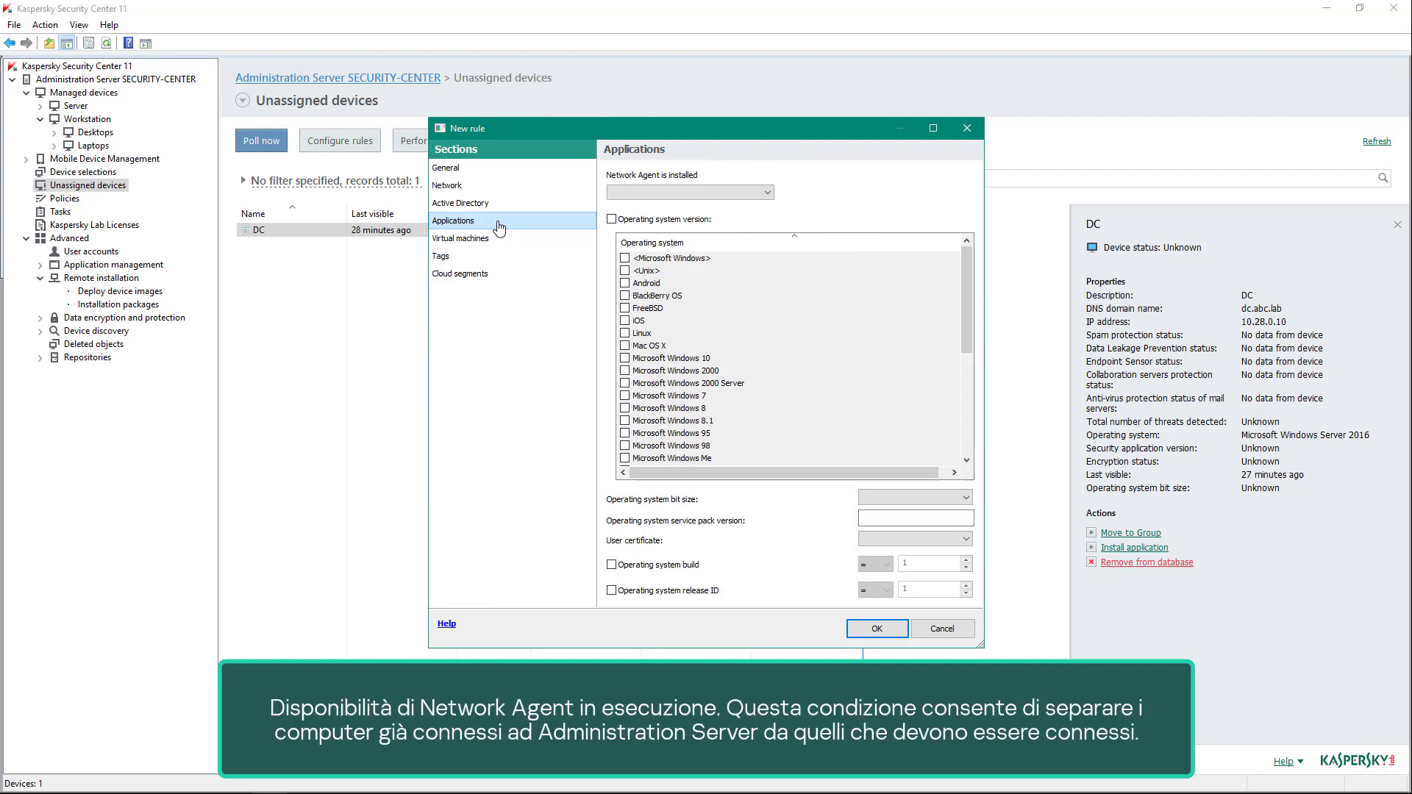
pyautogui.click(622, 193)
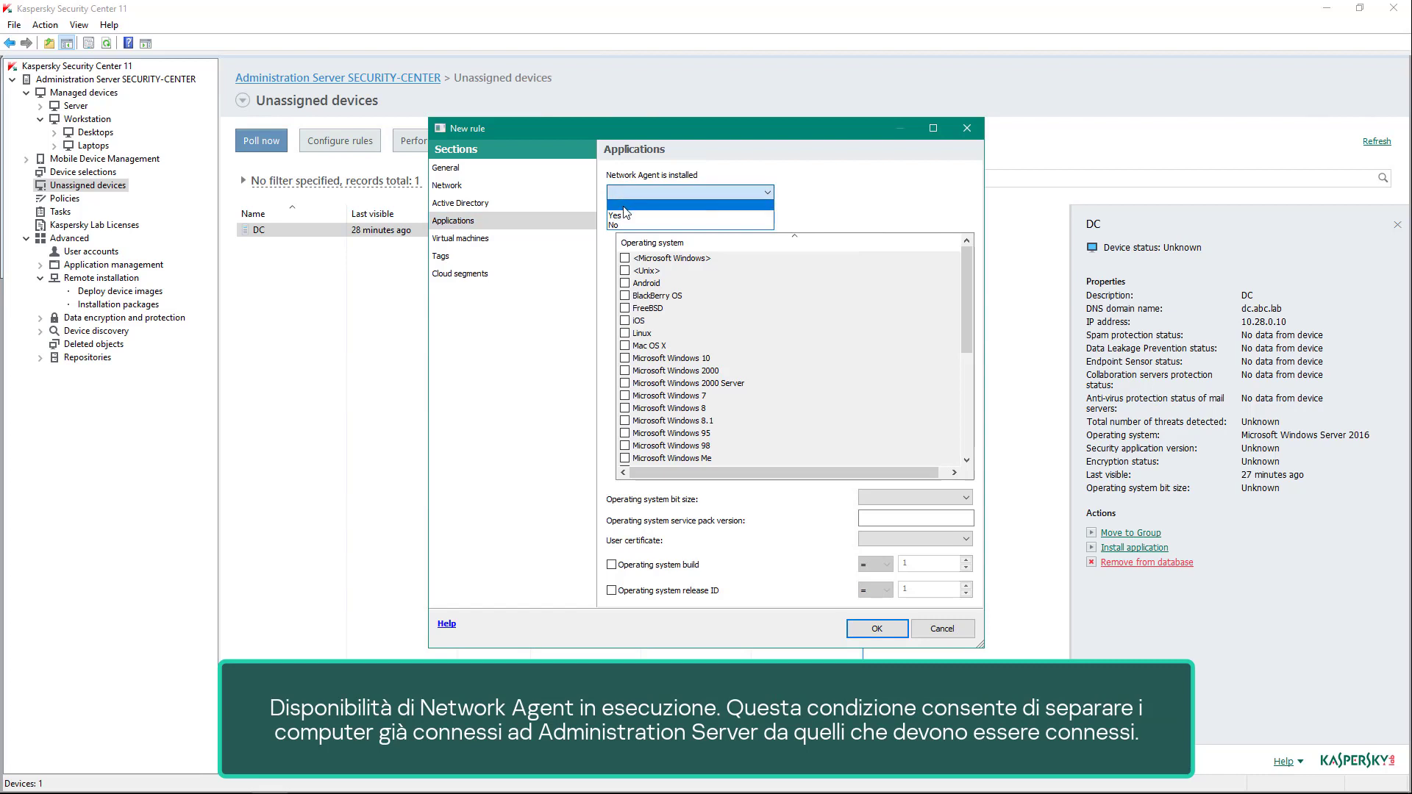
pyautogui.click(623, 216)
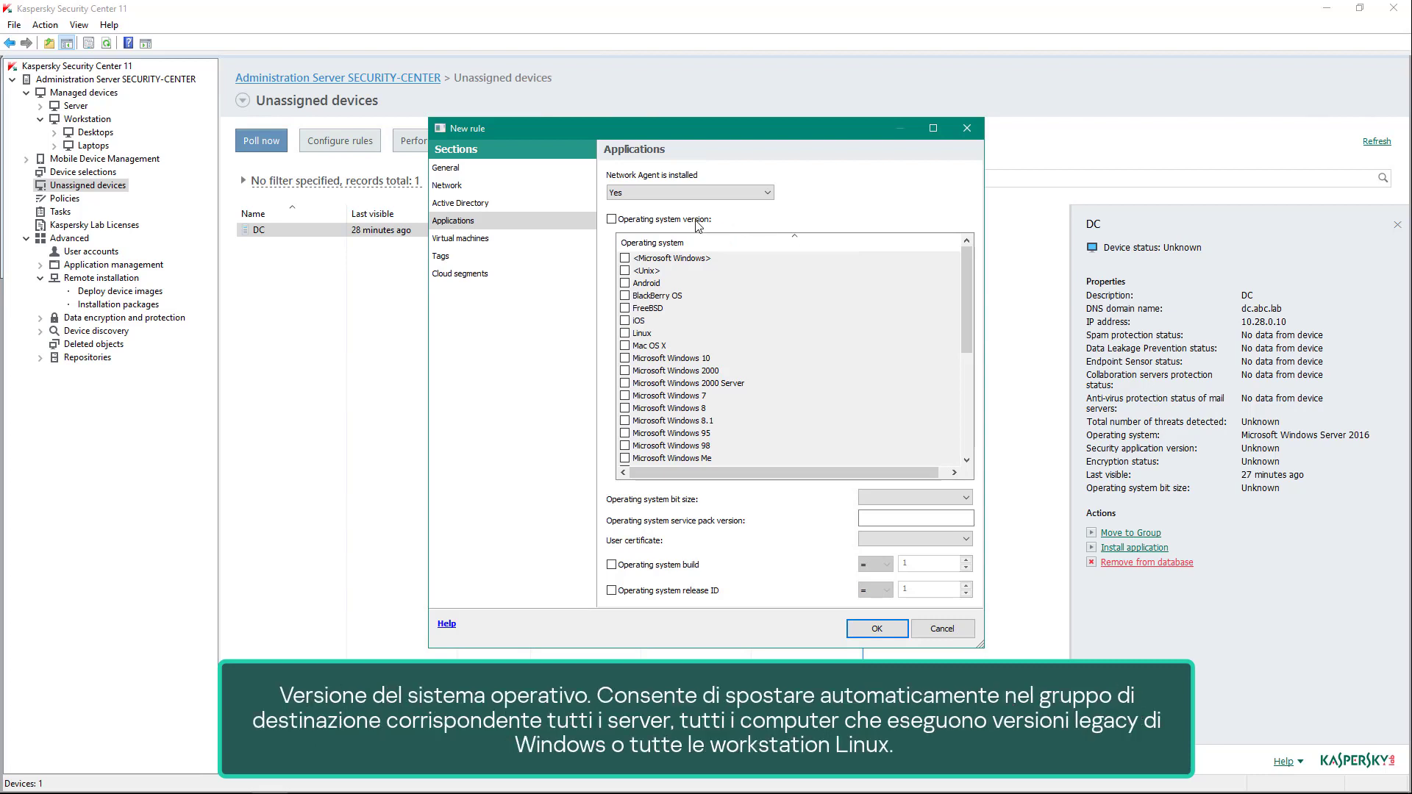
# - Limit the Server rule to Microsoft Windows Server 2012, 2012 R2, 2016 and 2019, and save the rule
pyautogui.click(637, 219)
pyautogui.moveTo(968, 303); pyautogui.dragTo(969, 386)
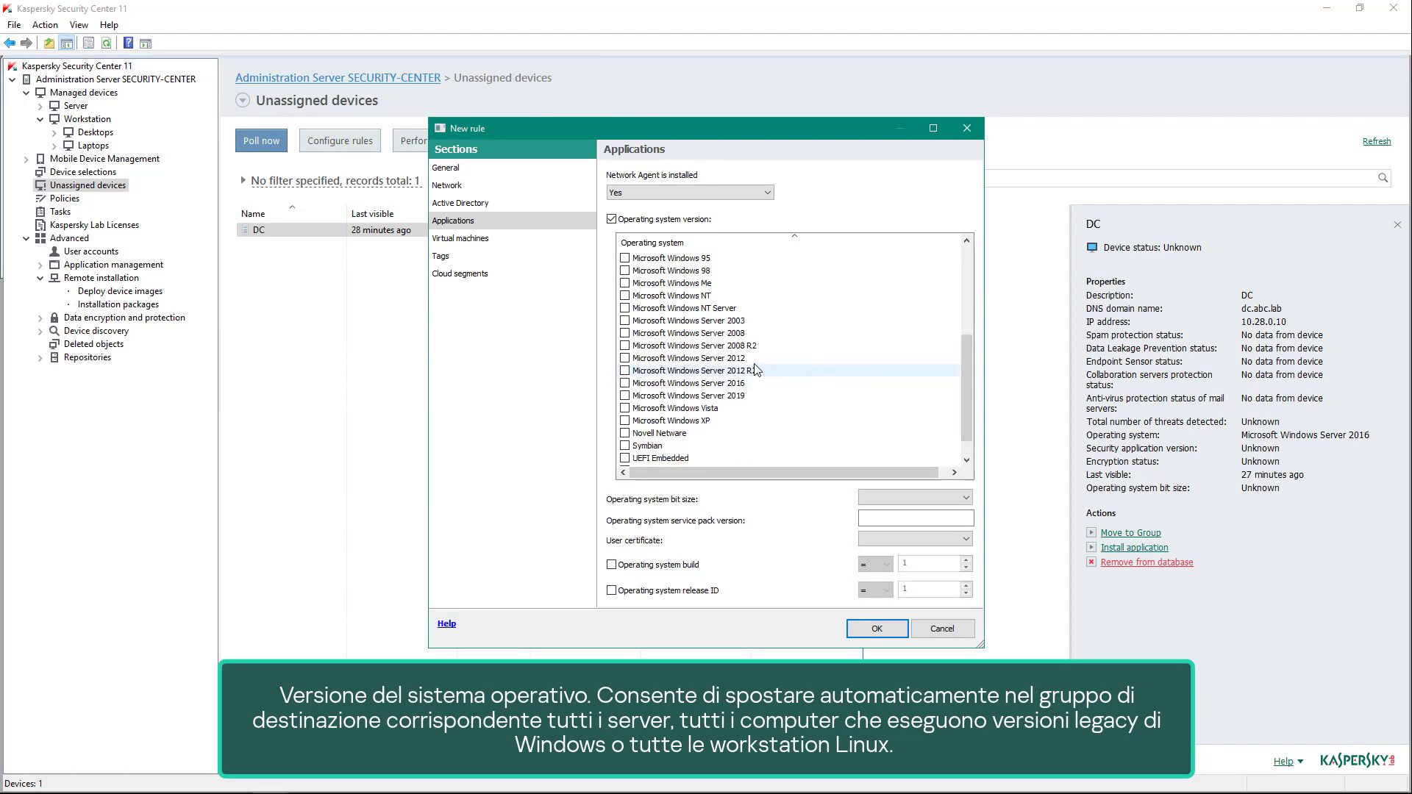
pyautogui.click(625, 358)
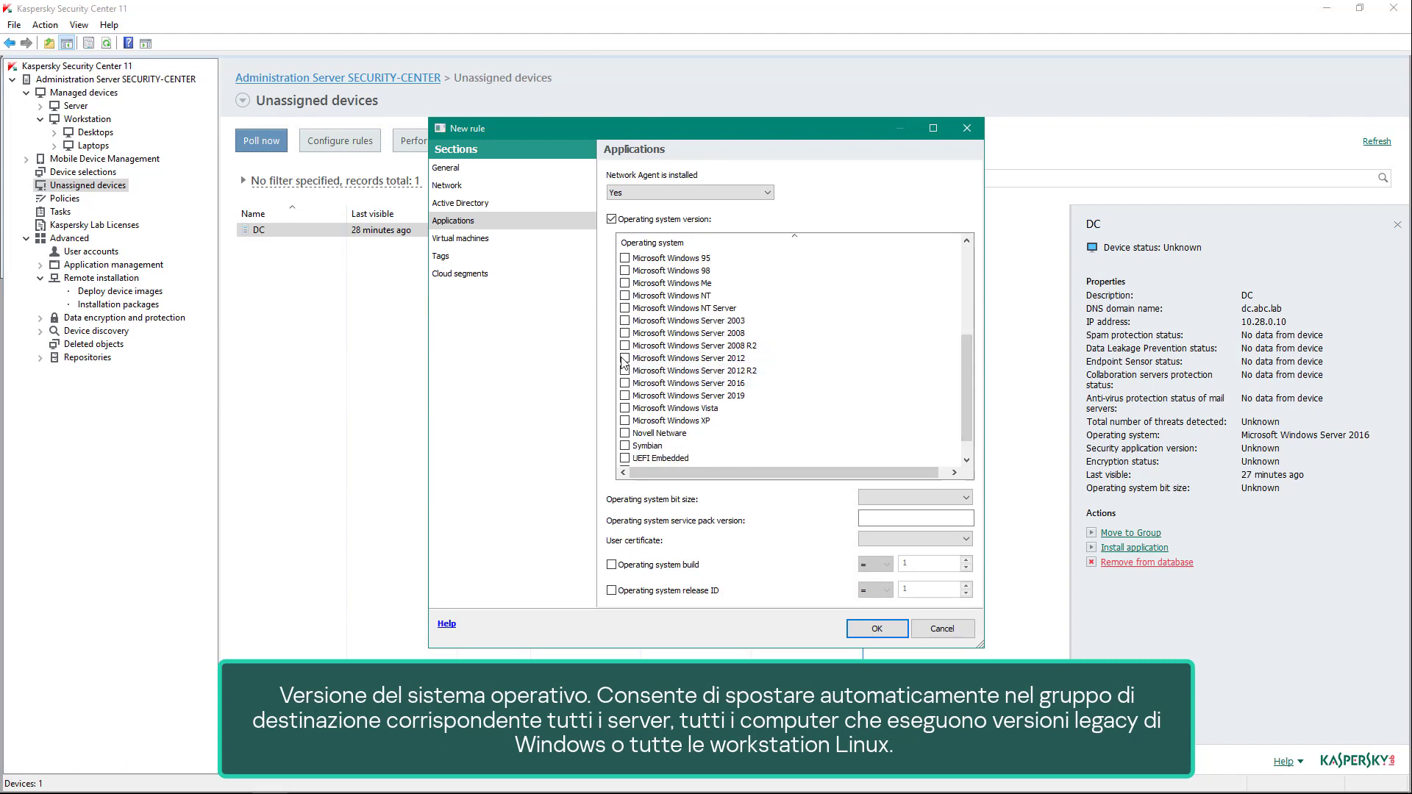
pyautogui.click(624, 371)
pyautogui.click(624, 384)
pyautogui.click(625, 396)
pyautogui.click(862, 630)
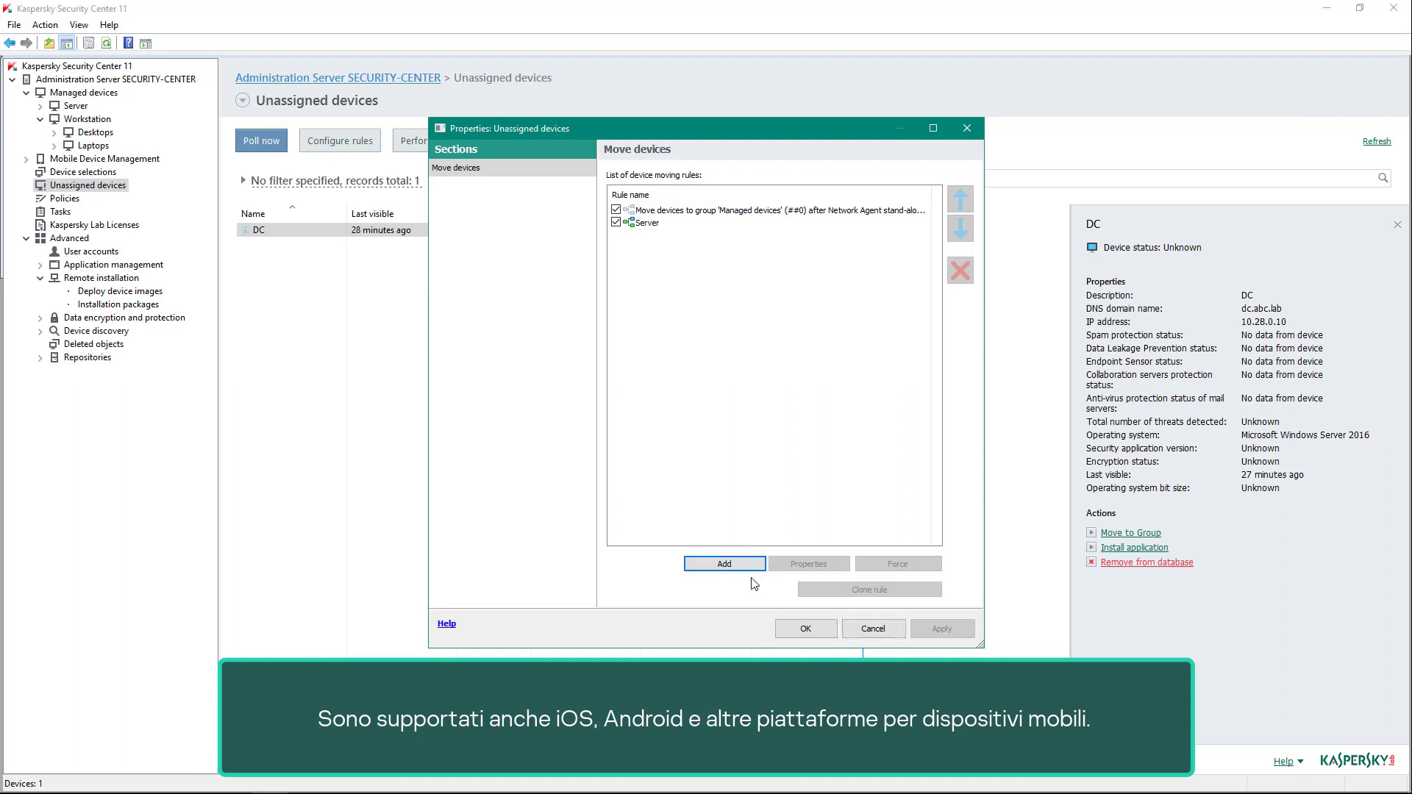
# - Add an enabled, permanent rule named Desktops targeting Managed devices\Workstation\Desktops, without limiting it to devices outside administration groups
pyautogui.click(735, 564)
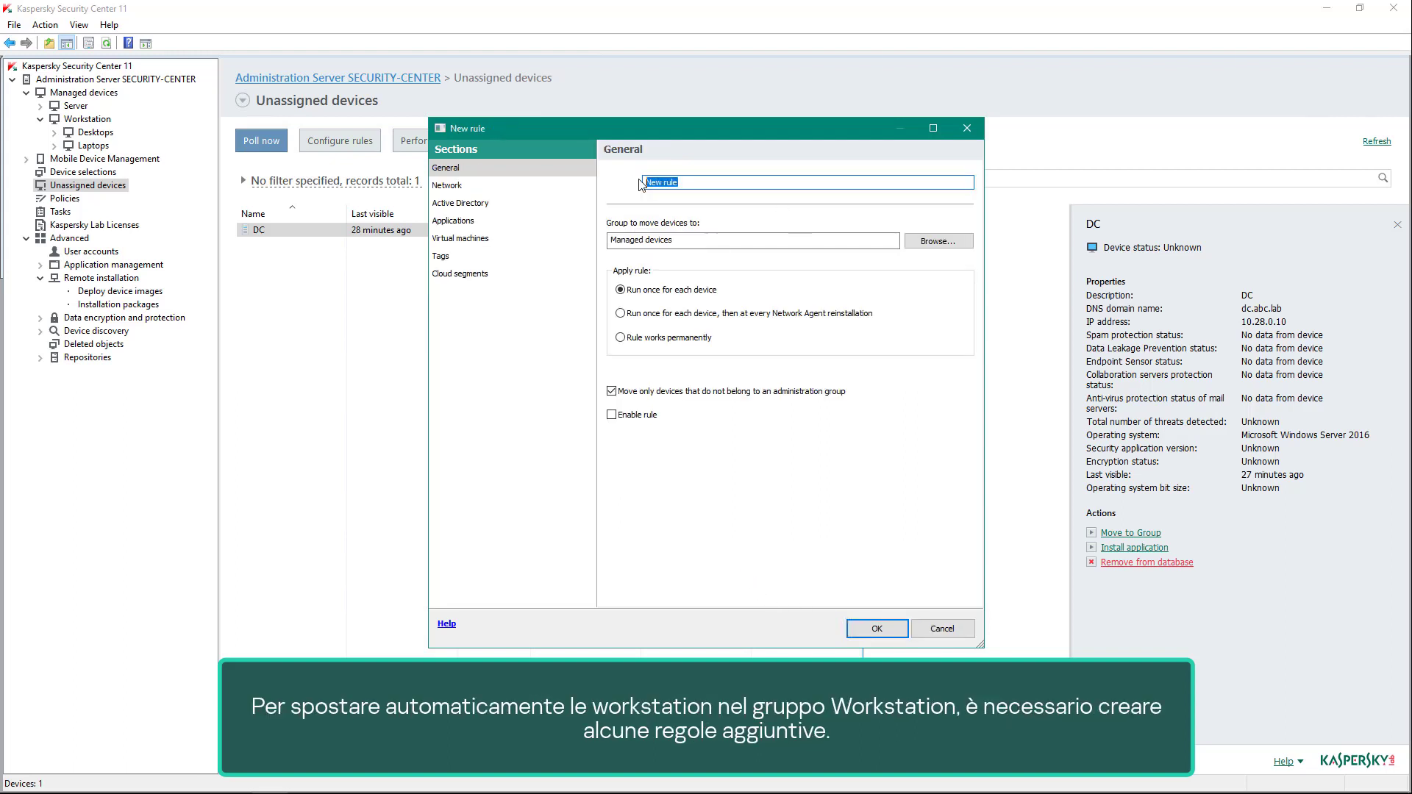
pyautogui.write('Desktops')
pyautogui.click(938, 242)
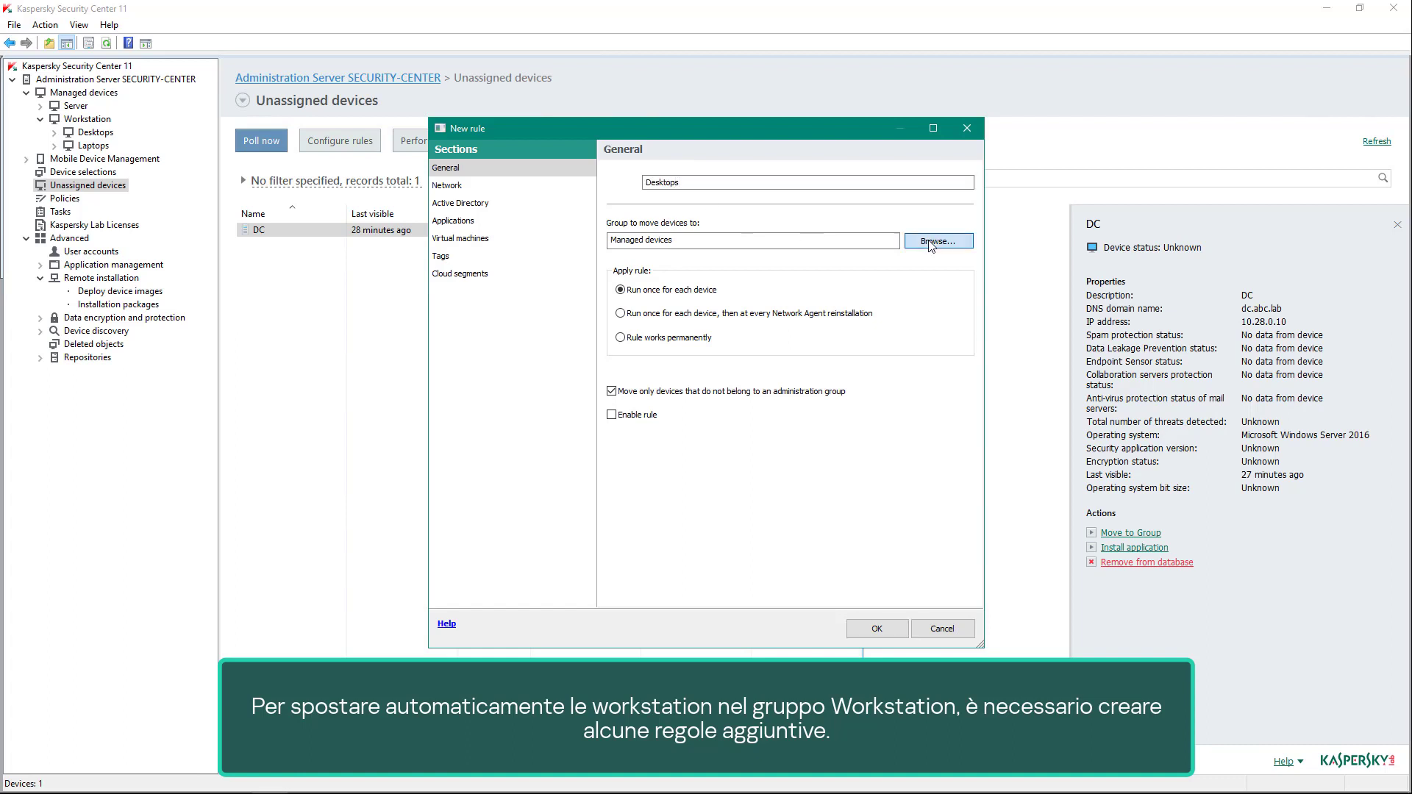
pyautogui.click(583, 284)
pyautogui.click(634, 296)
pyautogui.click(765, 527)
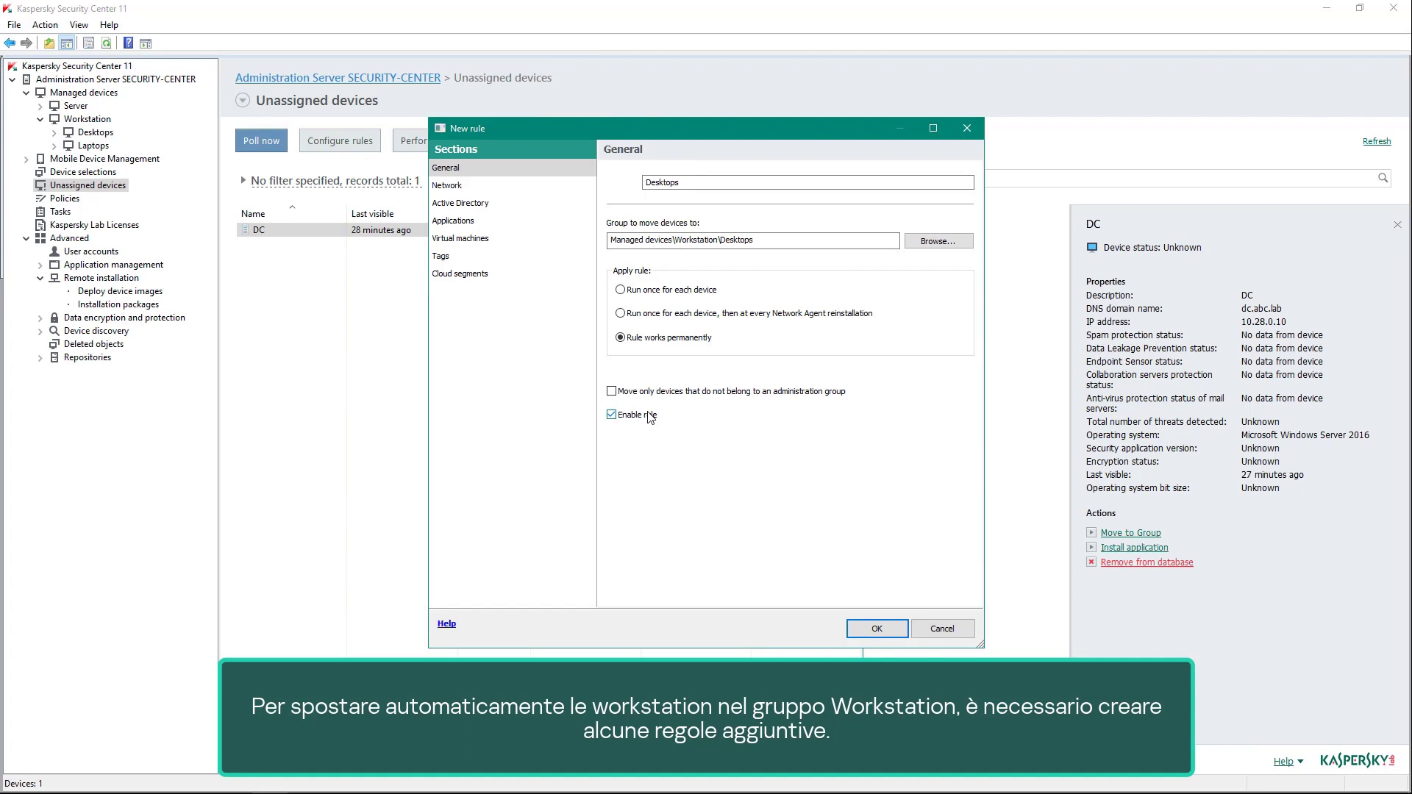
# - Restrict the Desktops rule to the IP range 10.28.0.100 to 10.28.0.199
pyautogui.click(456, 186)
pyautogui.click(611, 262)
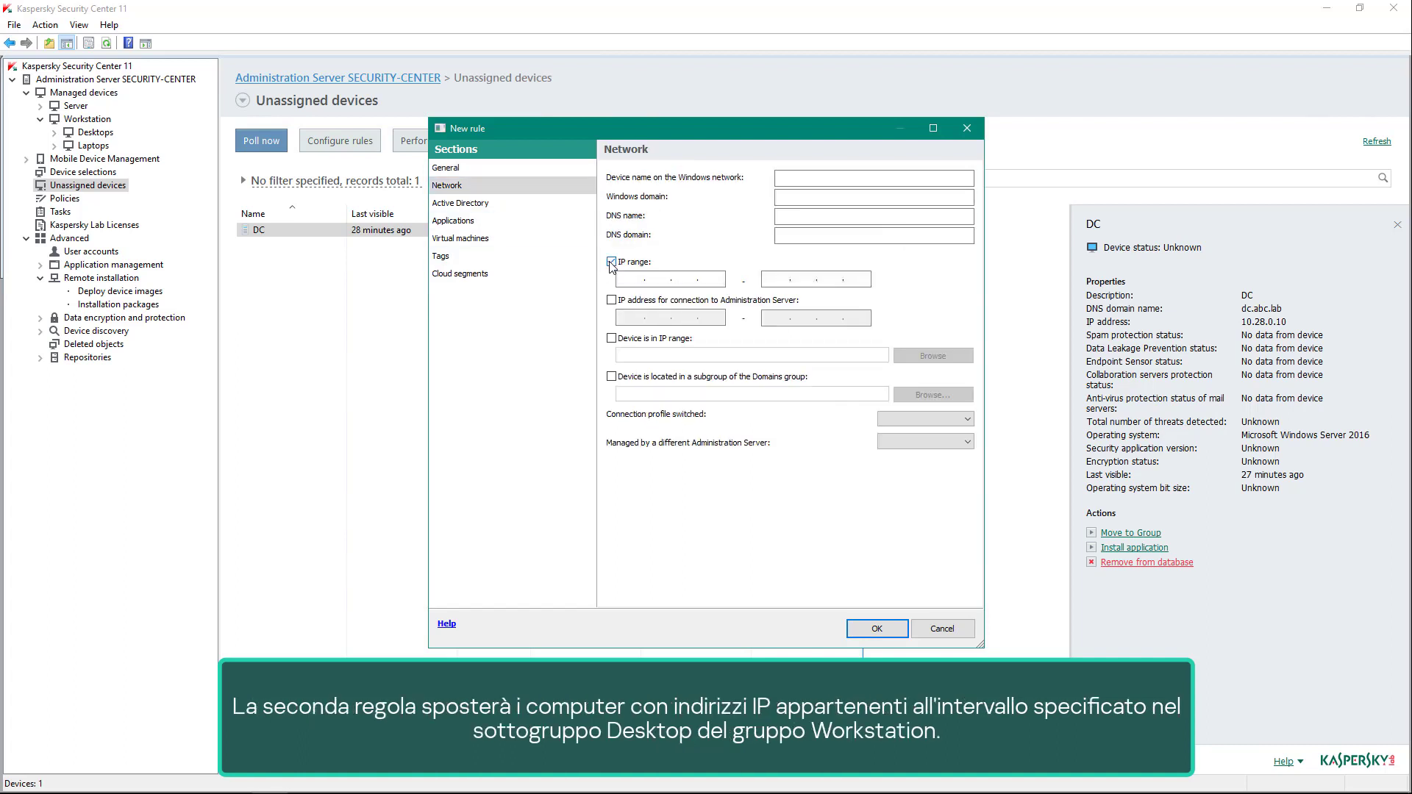
pyautogui.write('10.28.0.100')
pyautogui.press('Tab')
pyautogui.write('10 . 28 . 0 . 199')
# - Require Network Agent to be installed for the Desktops rule and save the rule
pyautogui.click(540, 221)
pyautogui.click(692, 193)
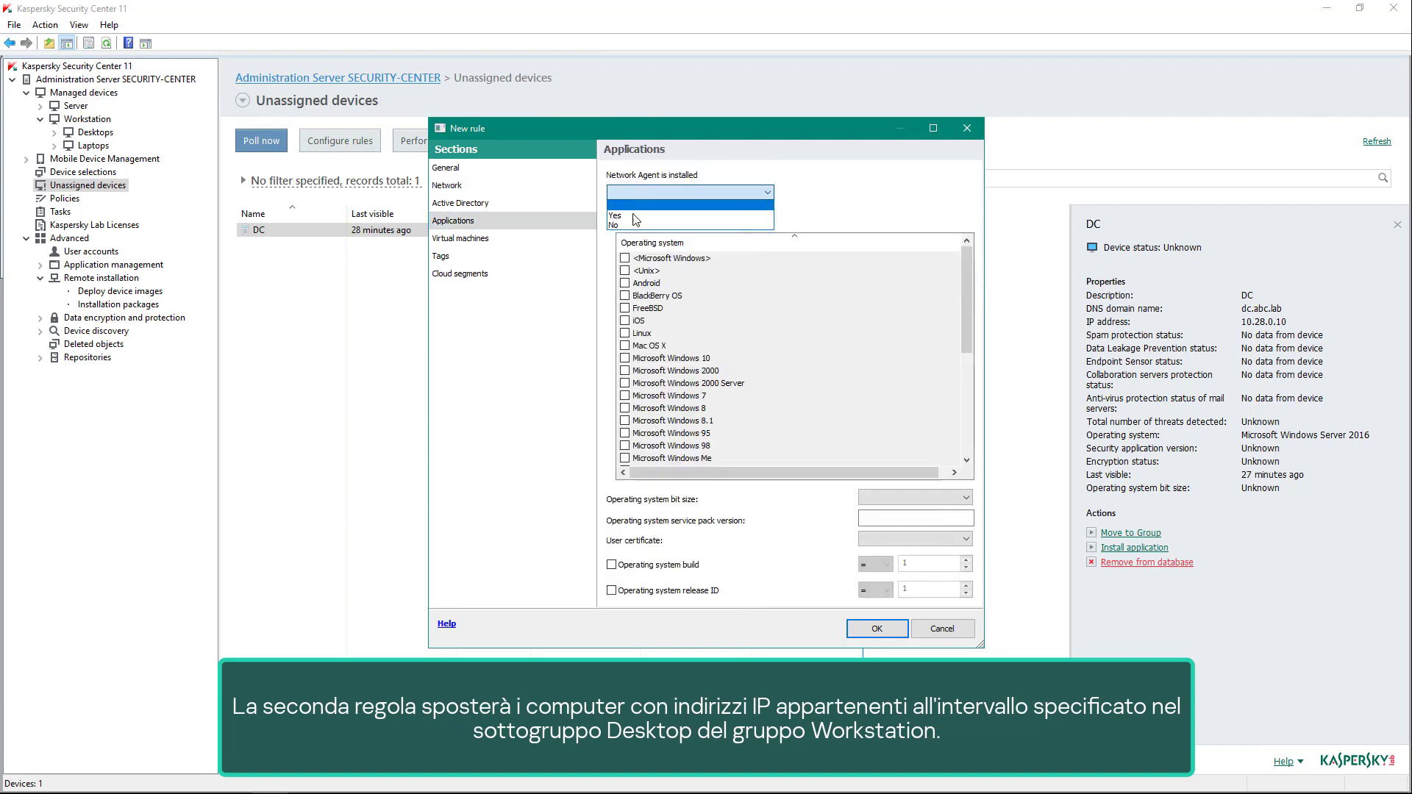
pyautogui.click(633, 212)
pyautogui.click(877, 625)
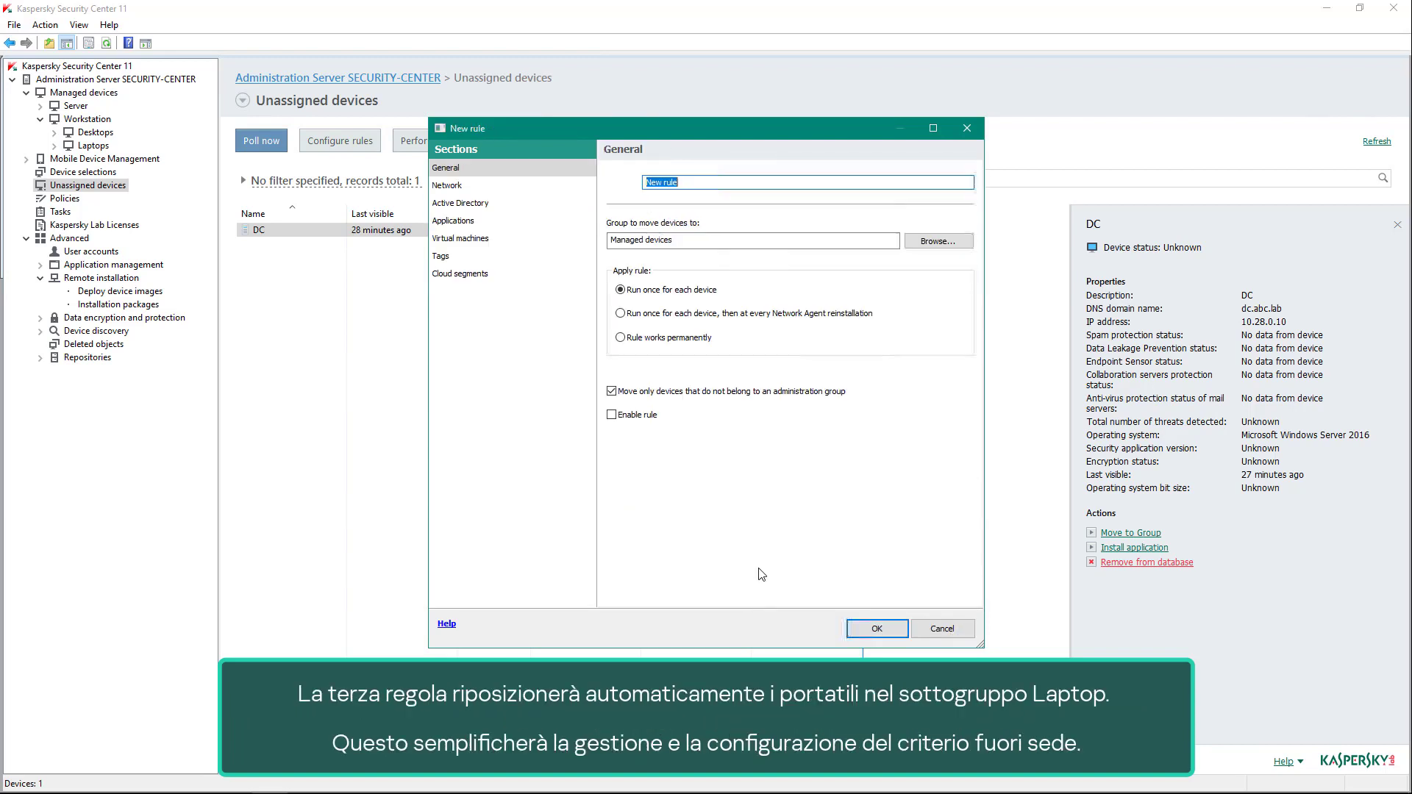
# - Name the new device moving rule Laptops and set its target group to Managed devices\Workstation\Laptops
pyautogui.write('Laptops')
pyautogui.click(933, 241)
pyautogui.click(568, 261)
pyautogui.click(582, 285)
pyautogui.click(629, 309)
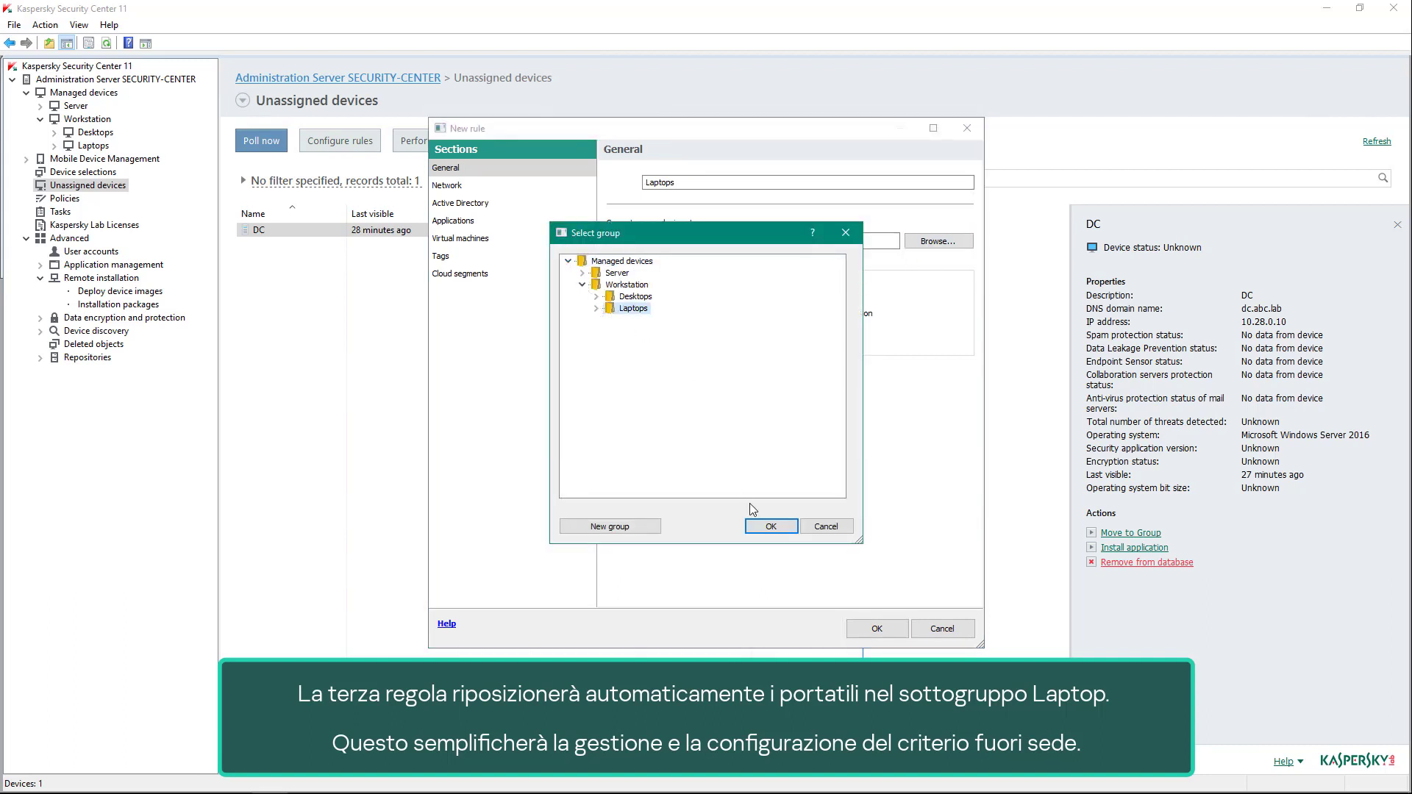
pyautogui.click(770, 526)
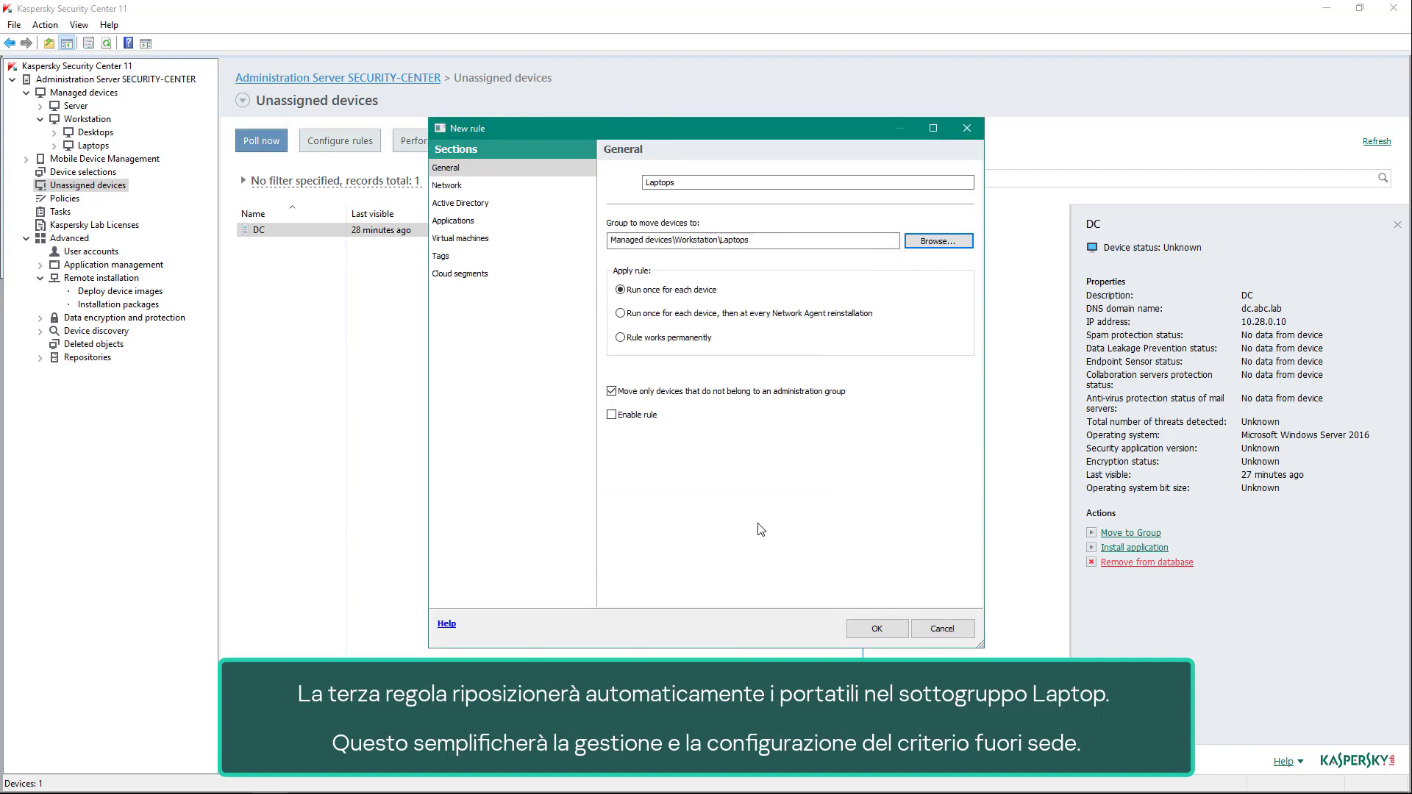
# - Restrict the Laptops rule to an IP range starting at 10.28.0.200
pyautogui.click(508, 203)
pyautogui.click(493, 185)
pyautogui.click(612, 261)
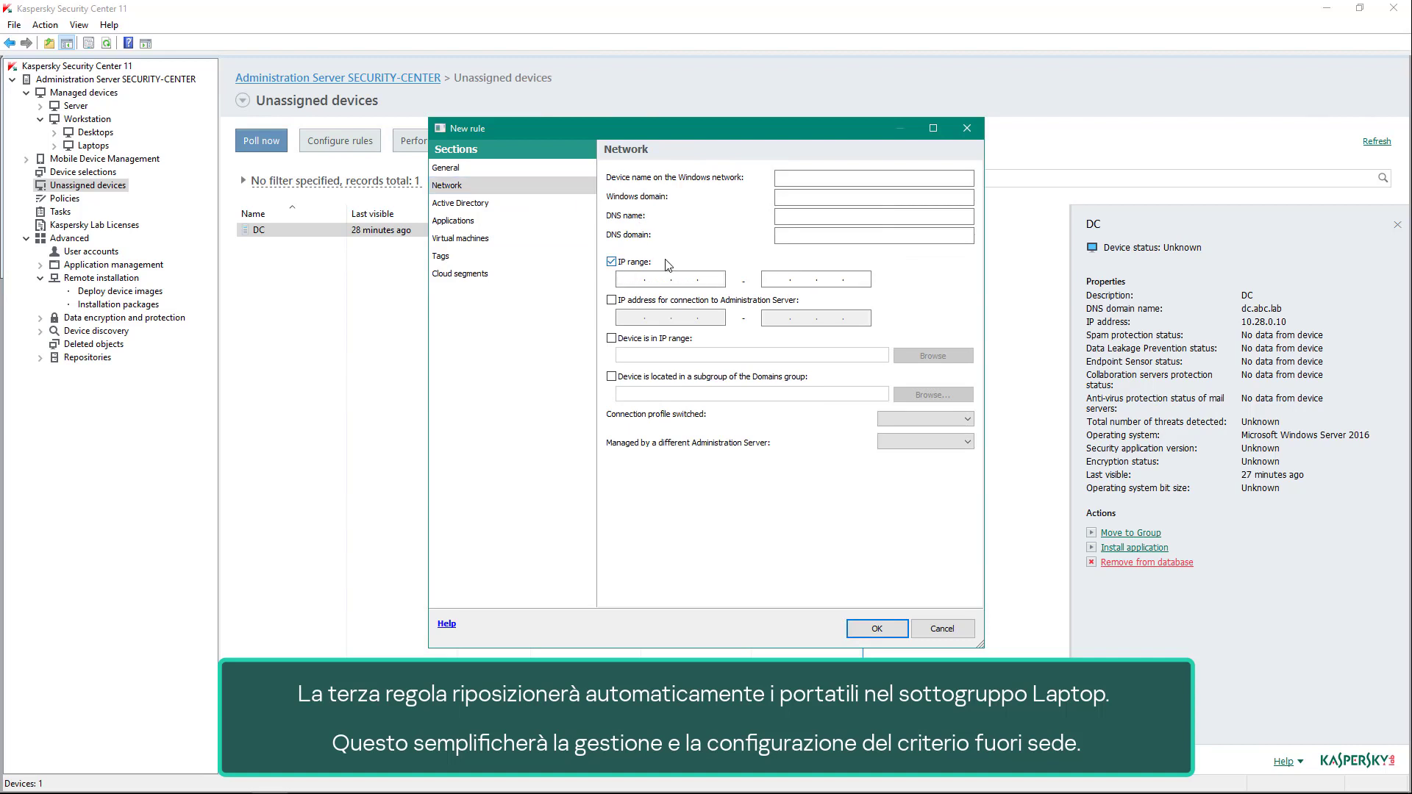
pyautogui.write('10')
pyautogui.write('.28.')
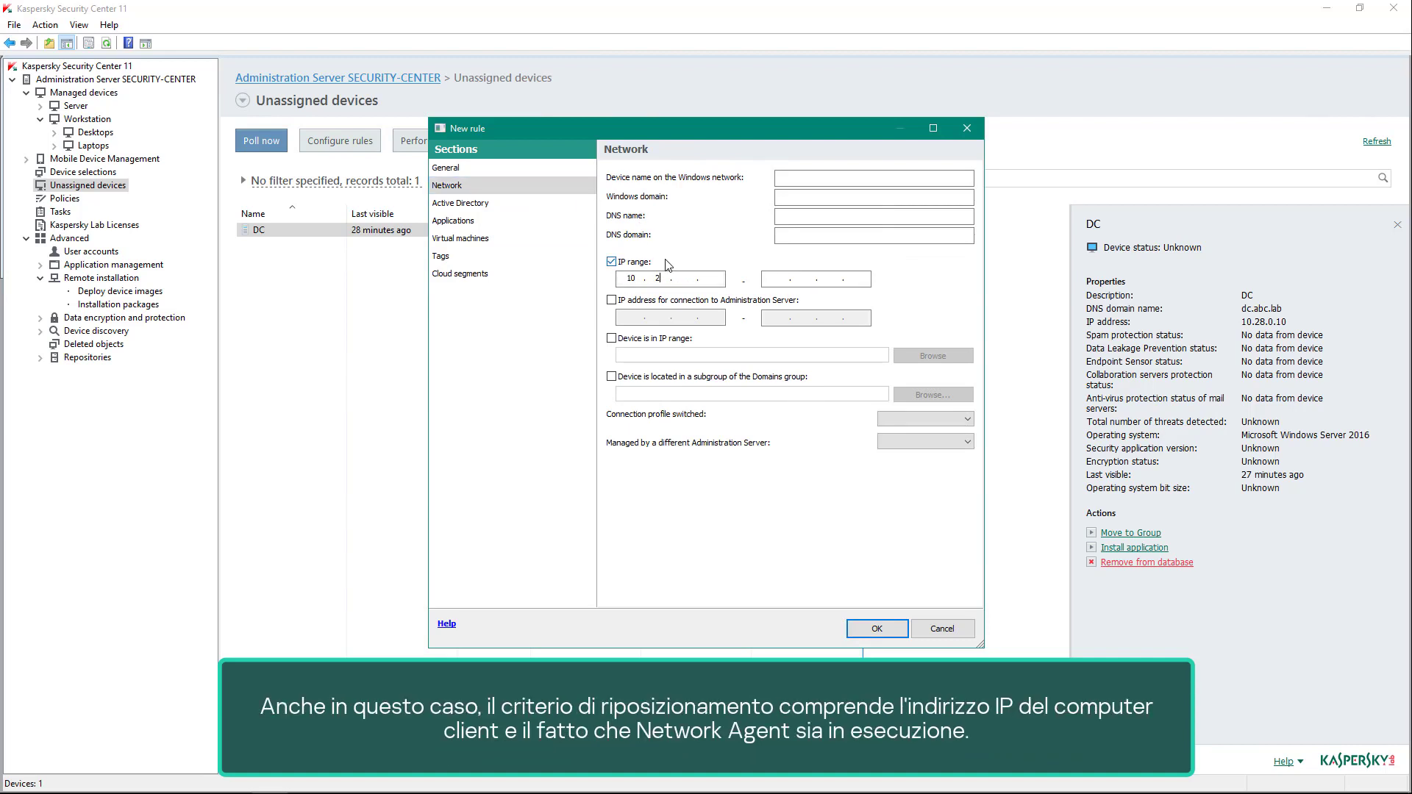
pyautogui.write('0.20010.28')
# - Require Network Agent for the Laptops rule and save the list of device moving rules
pyautogui.click(559, 220)
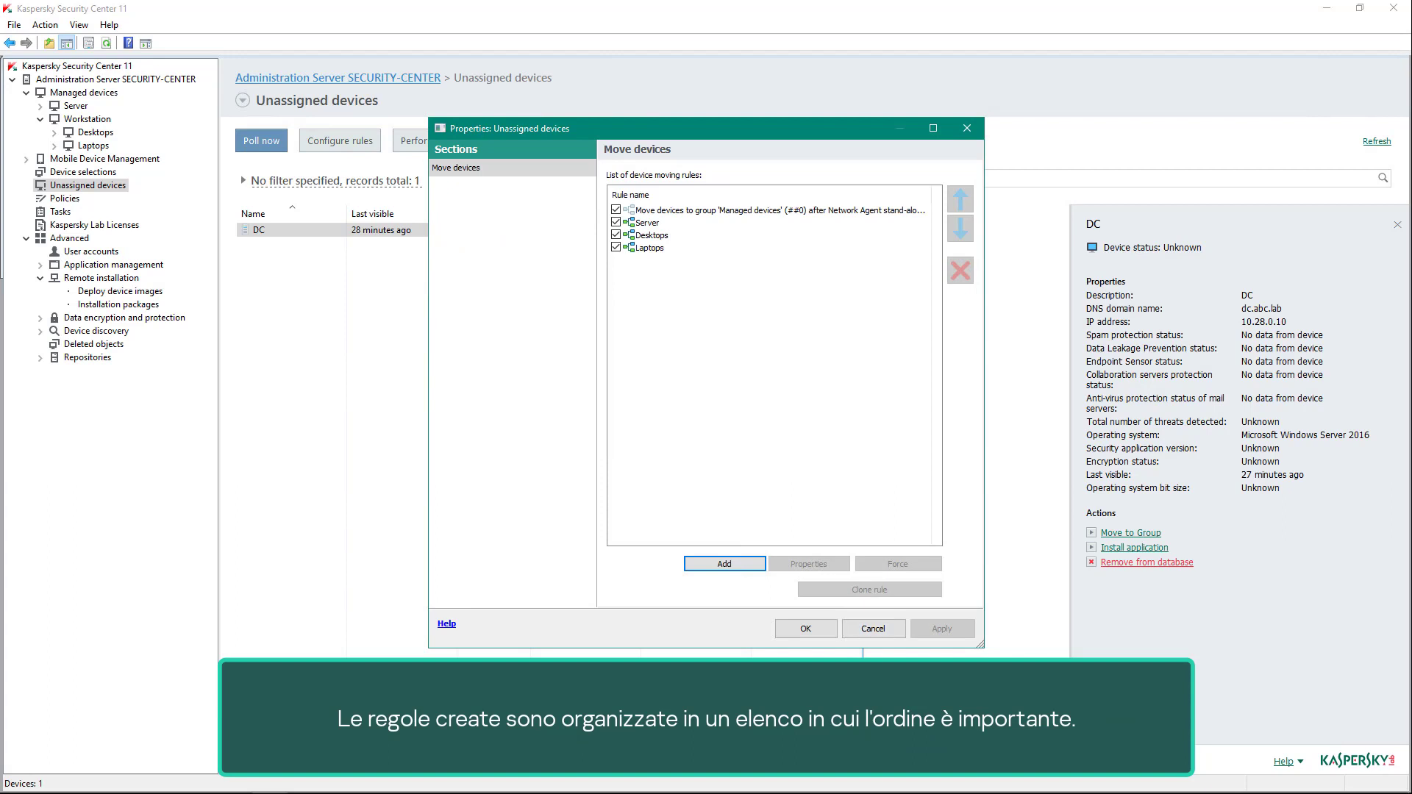
pyautogui.click(814, 631)
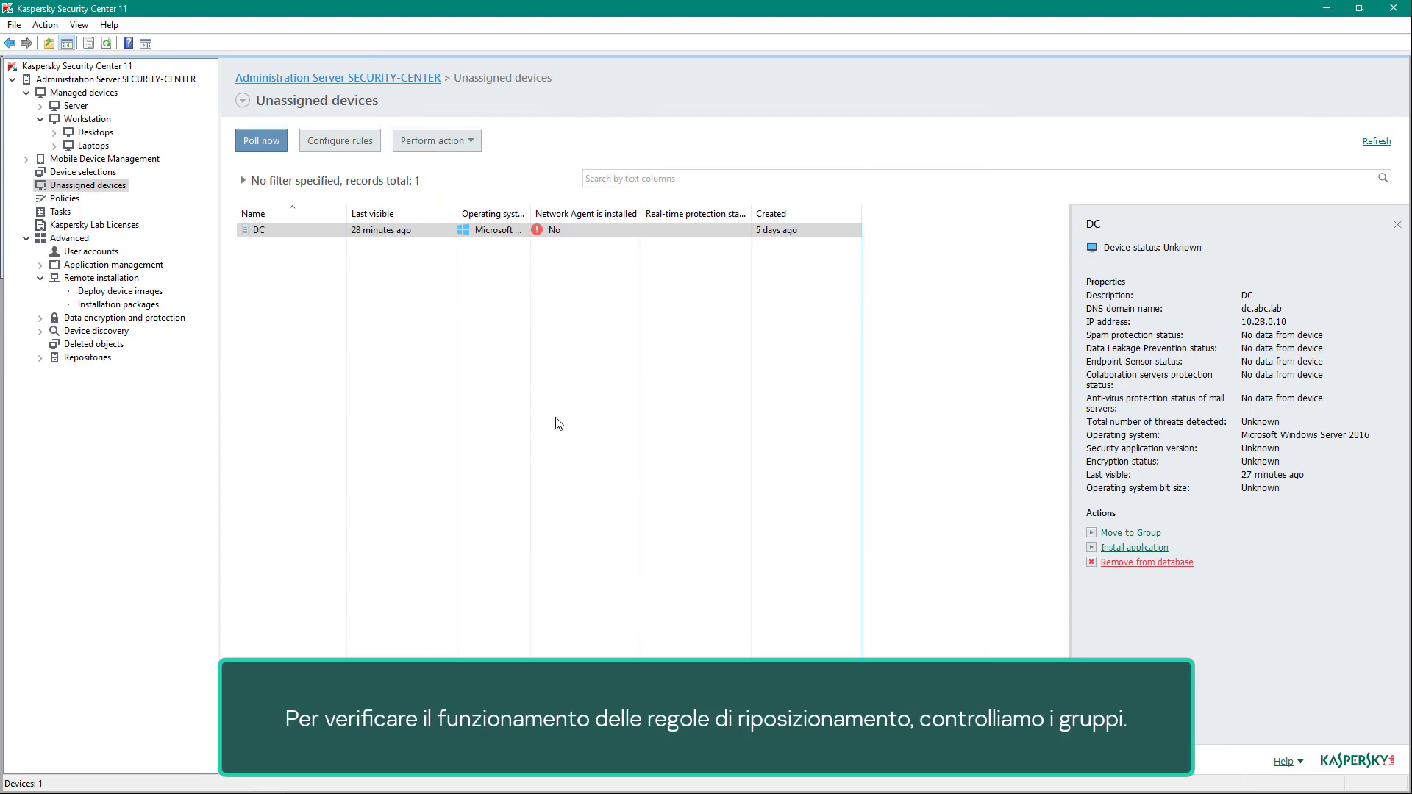
# - Refresh Managed devices and check which devices are in the Server group and the Desktops and Laptops subgroups of Workstation
pyautogui.click(115, 96)
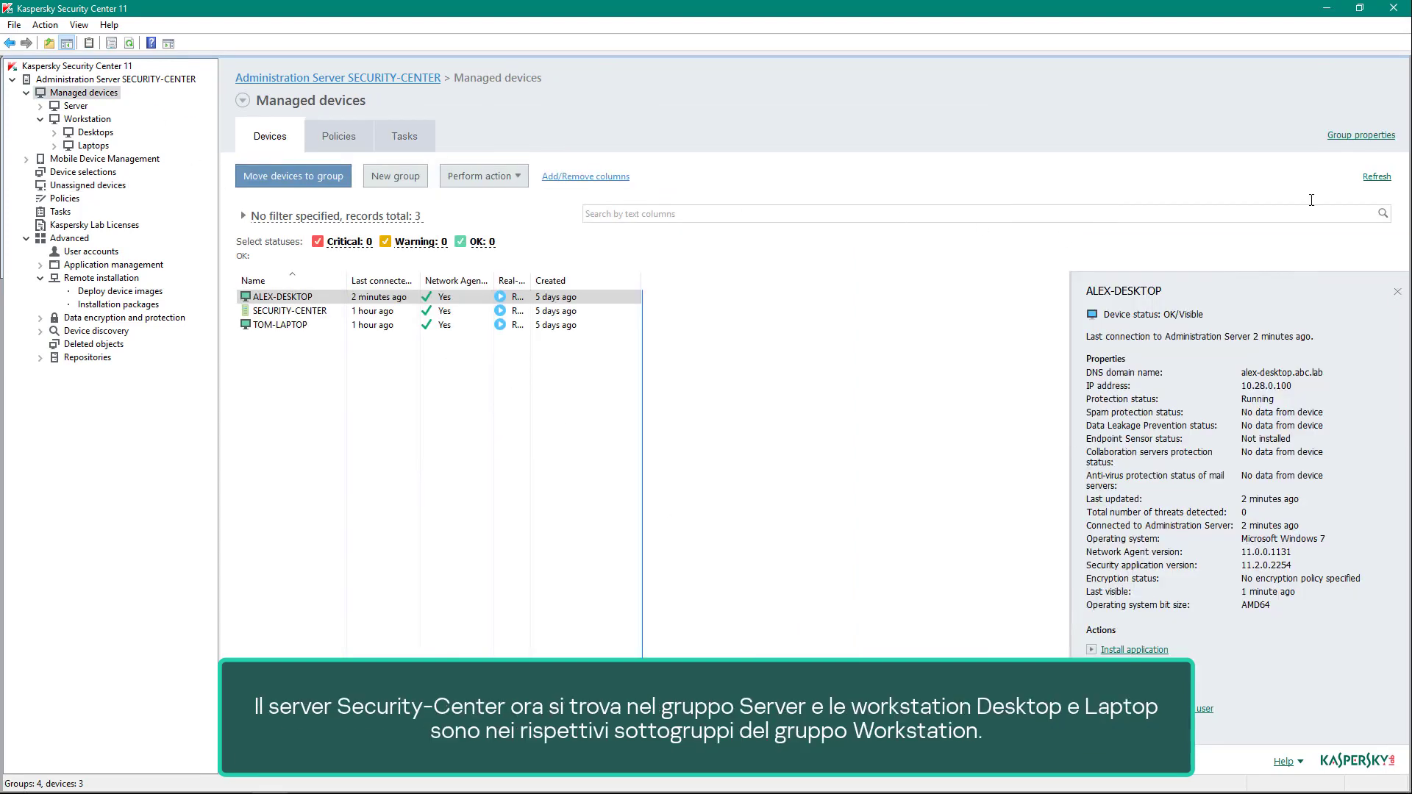
pyautogui.click(1369, 180)
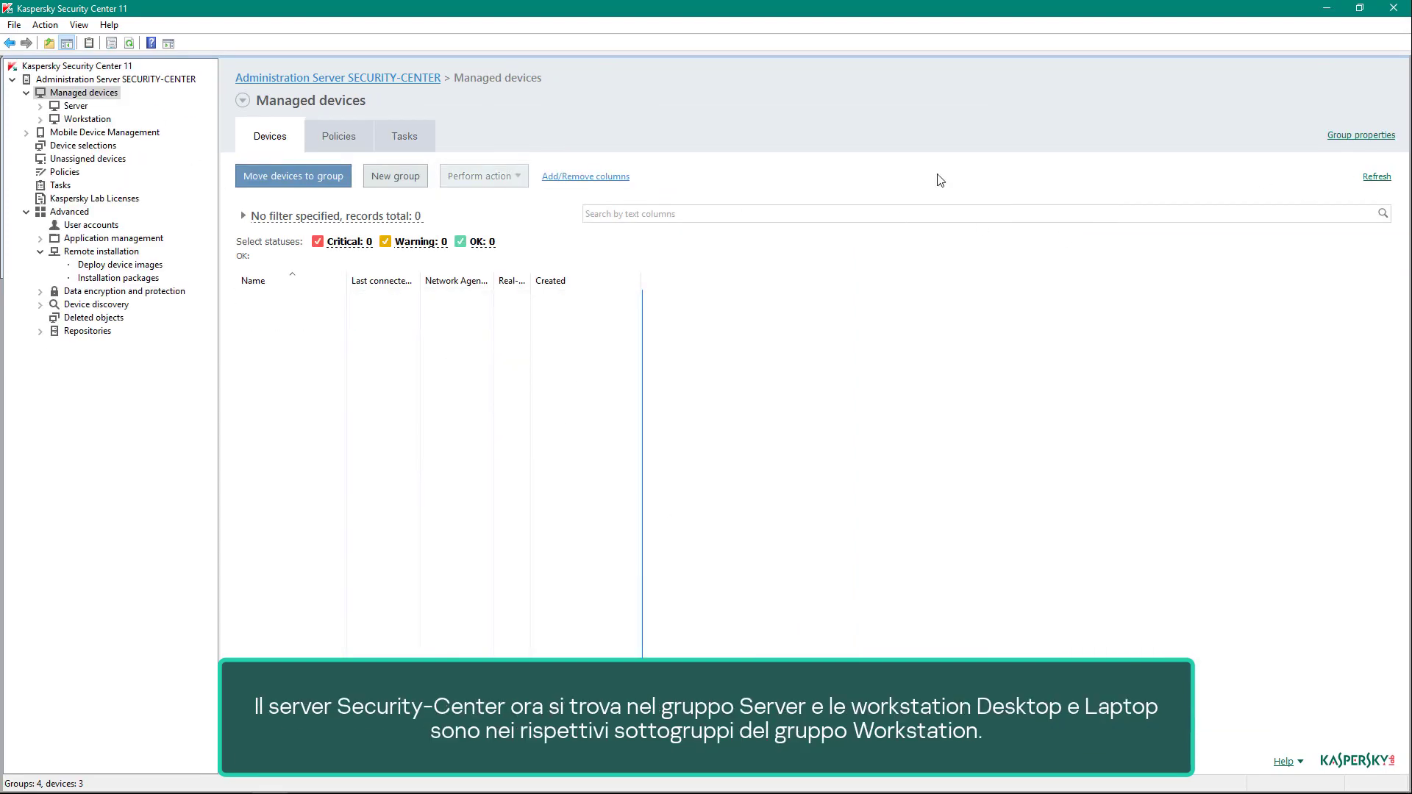
pyautogui.click(77, 108)
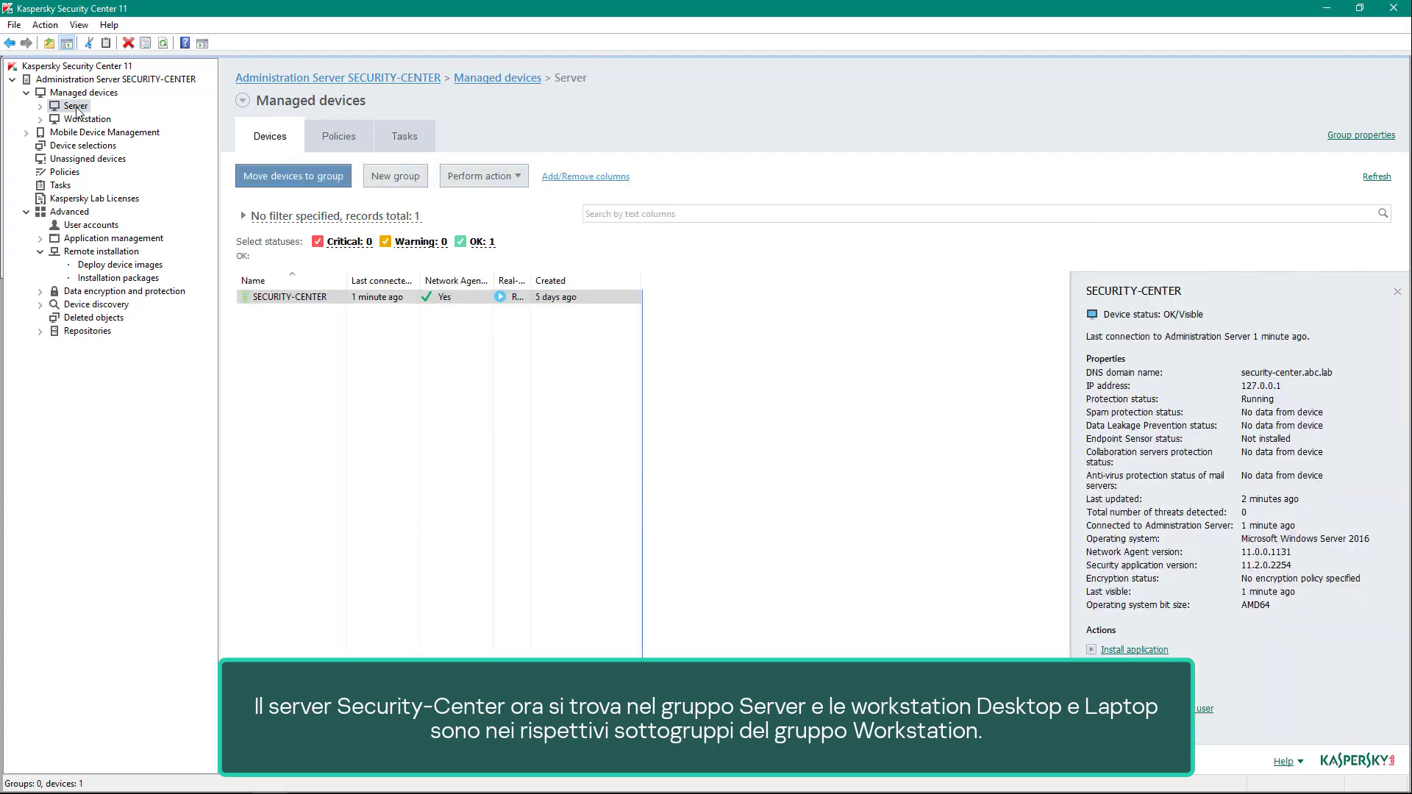
pyautogui.click(41, 120)
pyautogui.click(86, 136)
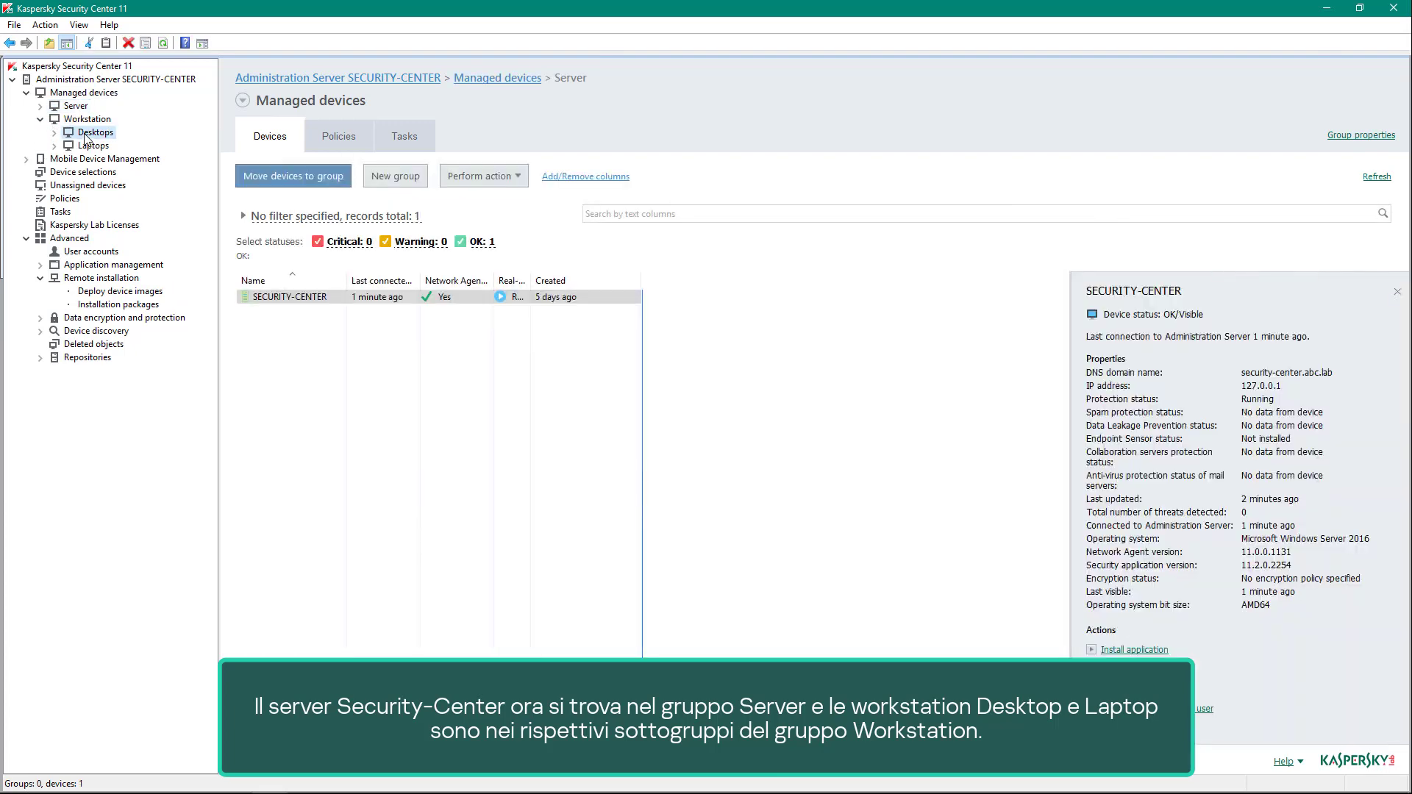
pyautogui.click(86, 146)
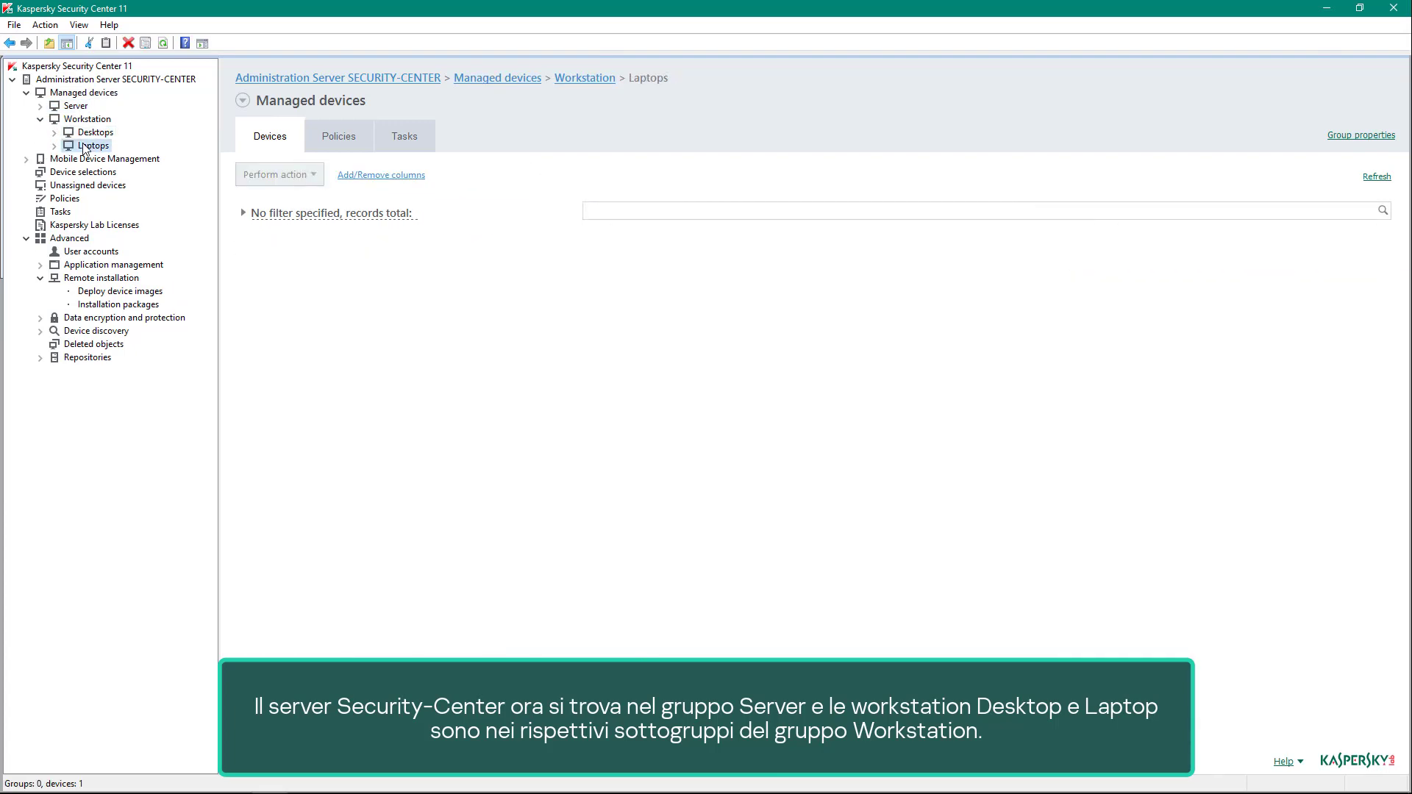